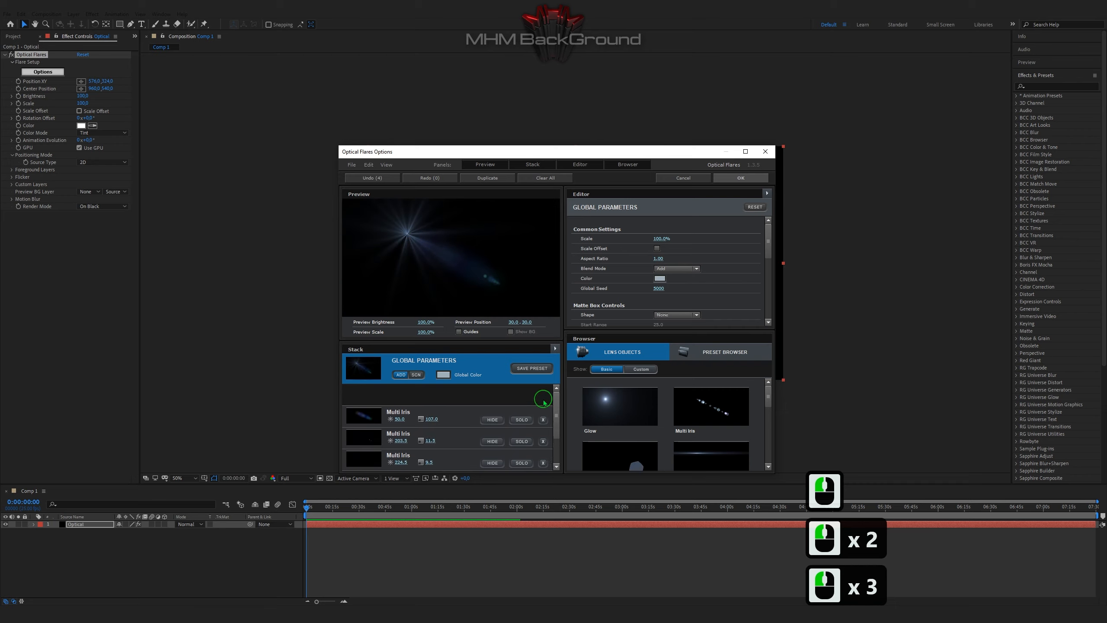
# Delete all the remaining lens objects from the flare's stack.
pyautogui.click(543, 400)
pyautogui.click(544, 400)
pyautogui.click(543, 400)
pyautogui.click(543, 400)
pyautogui.click(543, 400)
pyautogui.click(544, 399)
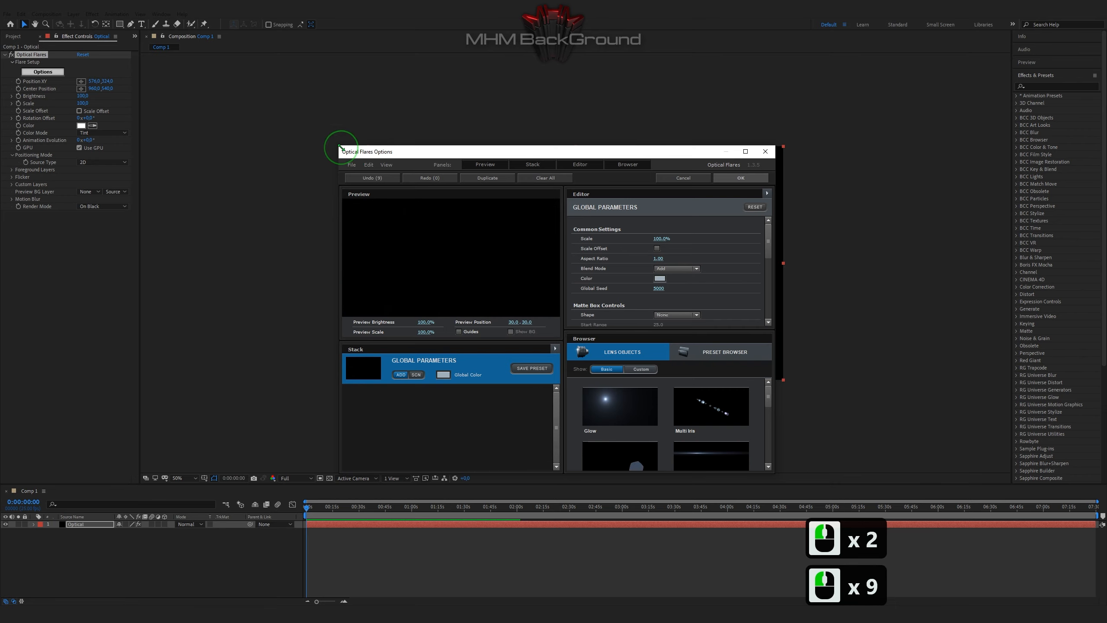
# Enlarge the Optical Flares options window and add a Streak lens object to the empty stack.
pyautogui.moveTo(341, 148); pyautogui.dragTo(161, 62)
pyautogui.doubleClick(529, 414)
# Set the streak's color source to Gradient.
pyautogui.scroll(-3, 623, 242)
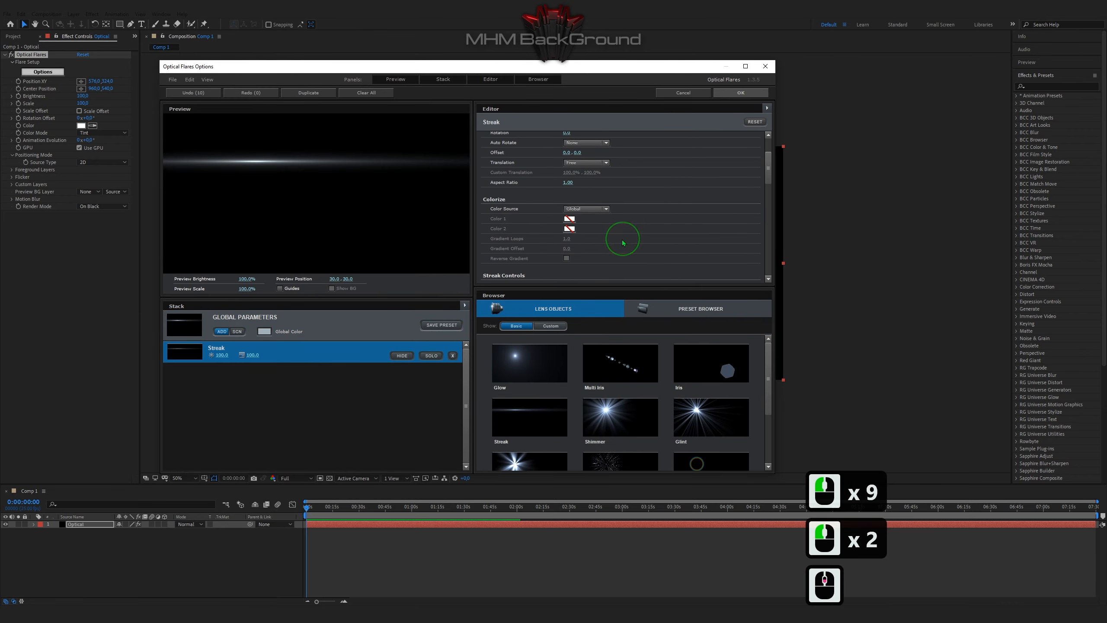
pyautogui.click(587, 209)
pyautogui.click(575, 216)
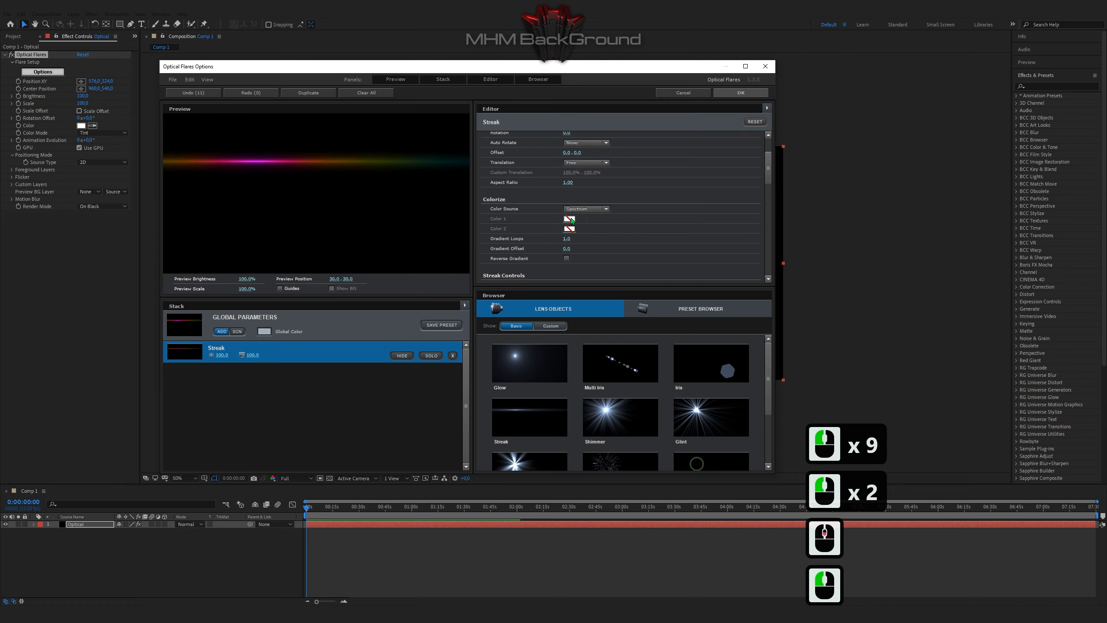
pyautogui.click(582, 208)
pyautogui.click(571, 220)
# Set the streak's gradient Color 1 to bright blue 00B3FF and Color 2 to purple.
pyautogui.click(567, 218)
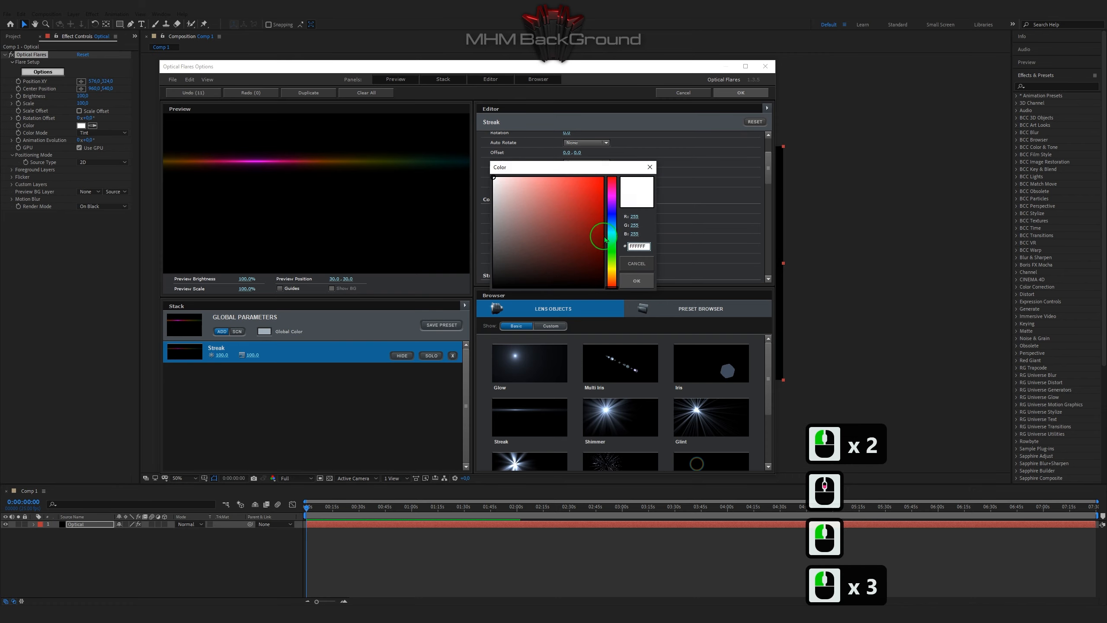
pyautogui.click(611, 223)
pyautogui.moveTo(611, 225); pyautogui.dragTo(611, 227)
pyautogui.click(604, 178)
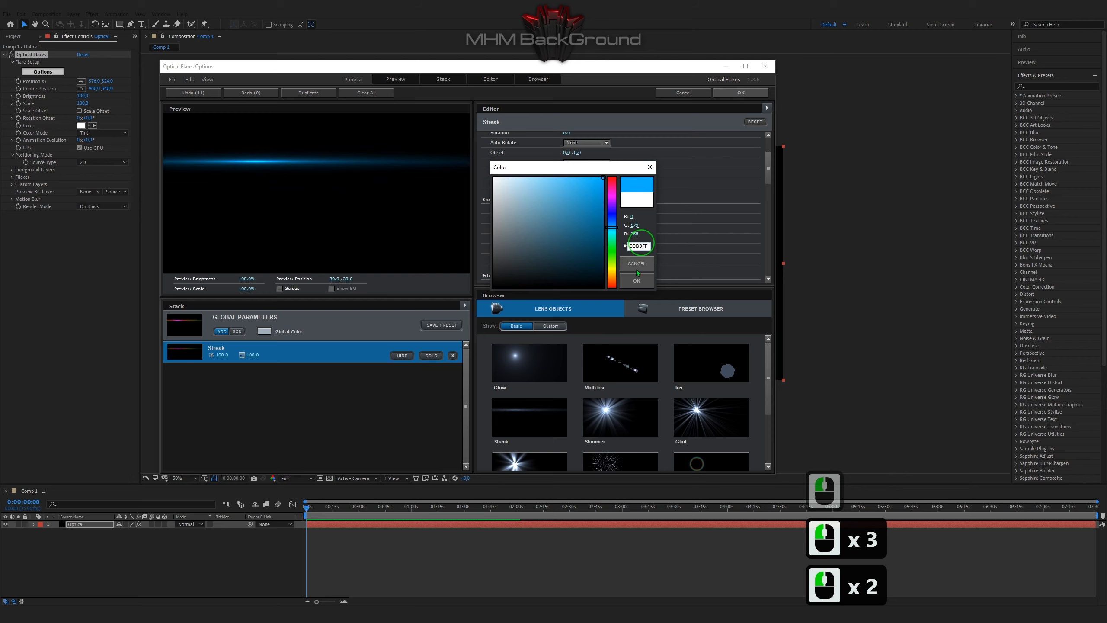
pyautogui.click(636, 281)
pyautogui.click(570, 229)
pyautogui.click(600, 189)
pyautogui.click(636, 291)
# Set the streak's Gradient Loops to 10.
pyautogui.click(566, 239)
pyautogui.click(638, 240)
pyautogui.write('10')
pyautogui.click(637, 243)
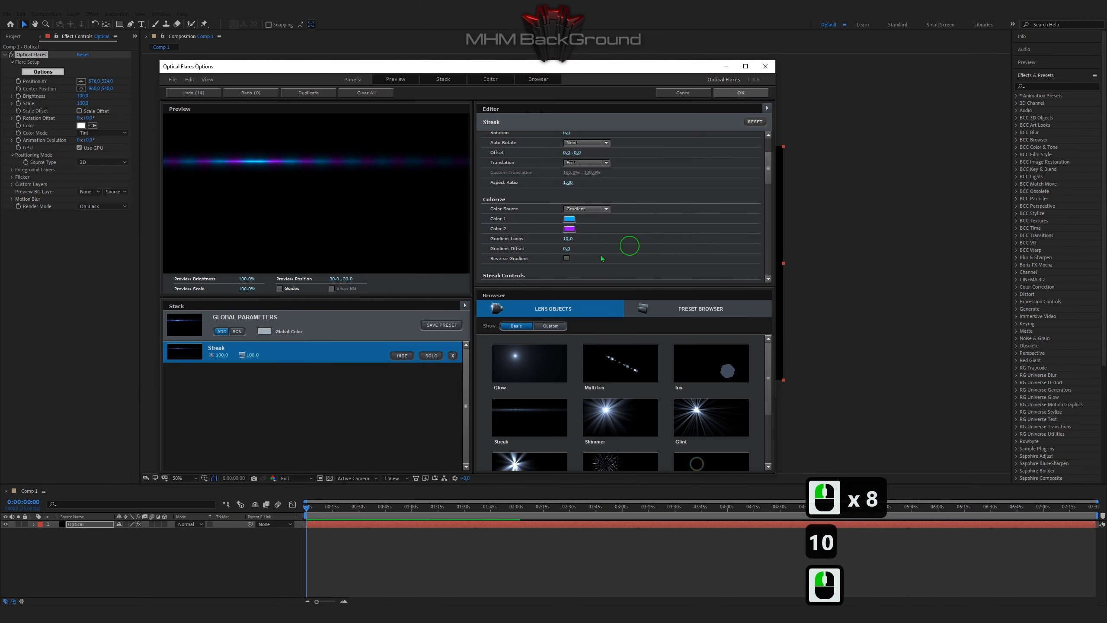
# Duplicate the streak and set the copy's distance to -100.
pyautogui.click(532, 247)
pyautogui.hotkey('ctrl', 'c')
pyautogui.hotkey('ctrl', 'd')
pyautogui.scroll(4, 653, 244)
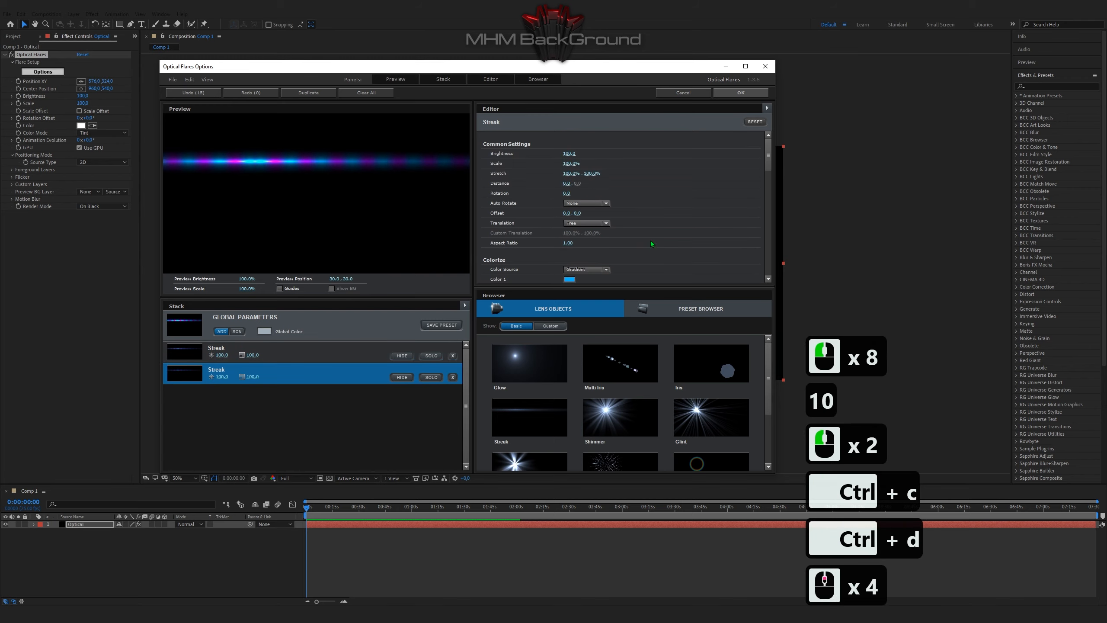
pyautogui.doubleClick(566, 183)
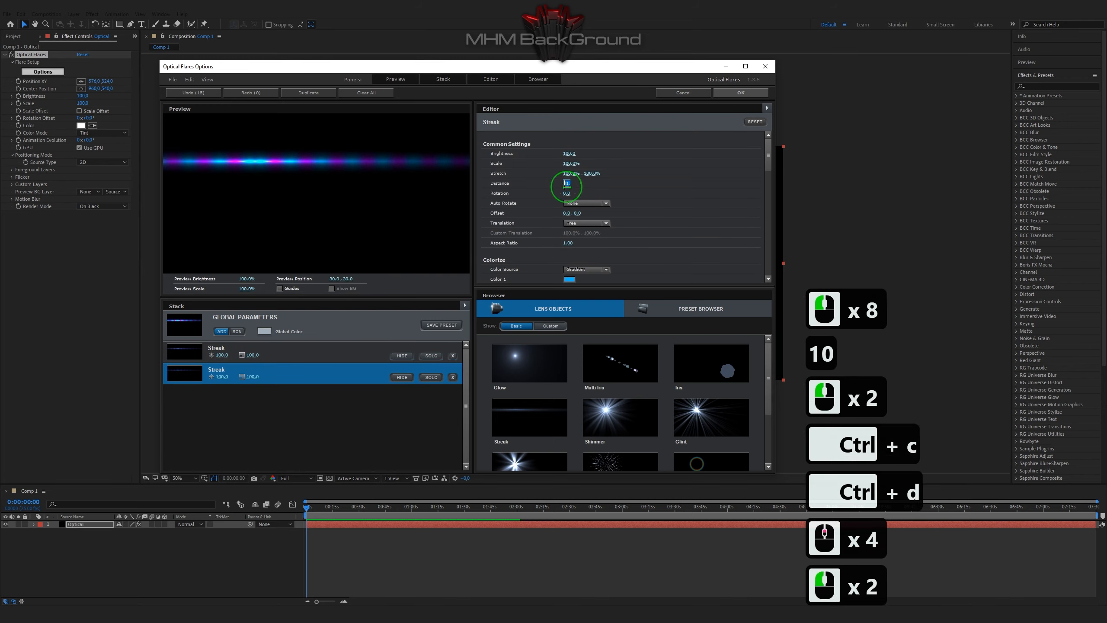
pyautogui.write('-10')
pyautogui.press('Return')
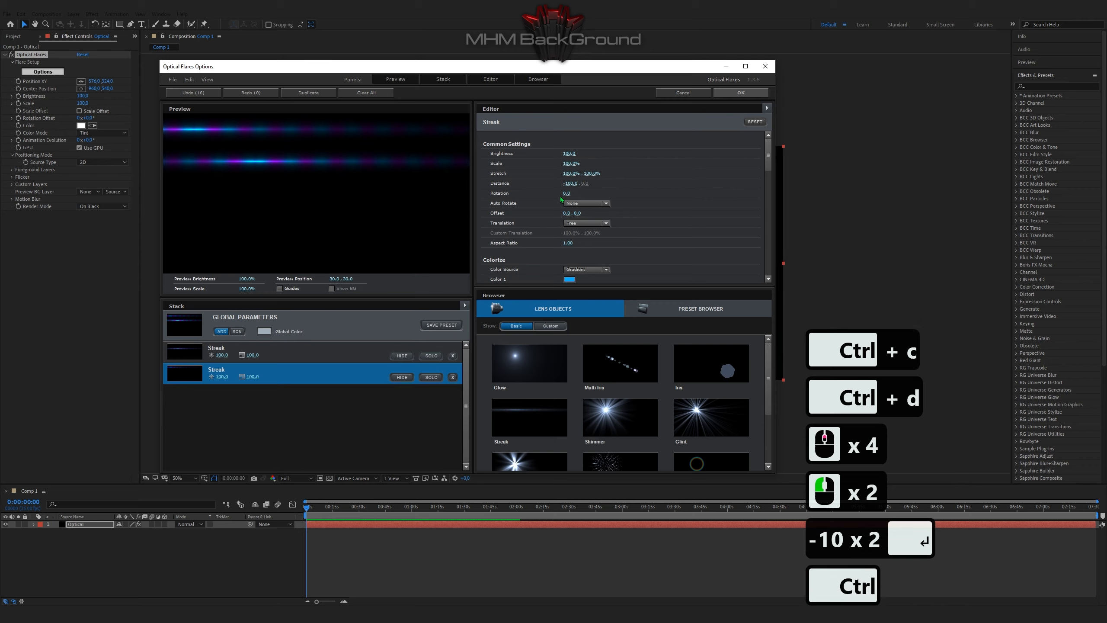
# Duplicate the offset streak and set the new copy's distance to 200.
pyautogui.hotkey('ctrl', 'c')
pyautogui.hotkey('ctrl', 'd')
pyautogui.doubleClick(571, 183)
pyautogui.write('20')
pyautogui.press('Return')
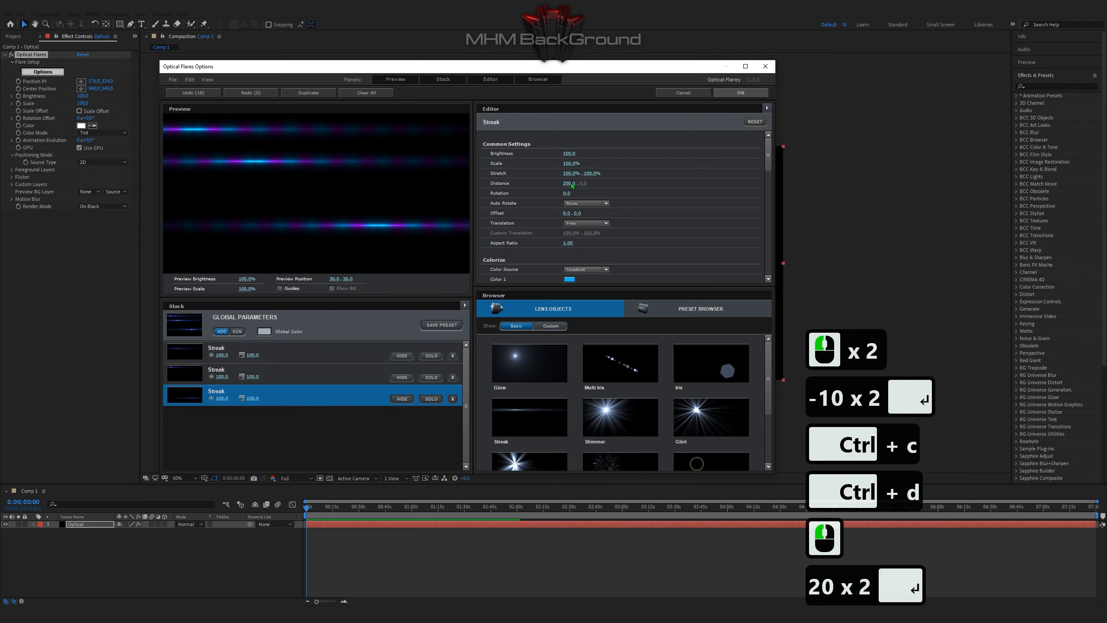
# Create a fourth streak by duplicating the last one and set its distance to 100.
pyautogui.click(342, 390)
pyautogui.hotkey('ctrl', 'c')
pyautogui.hotkey('ctrl', 'd')
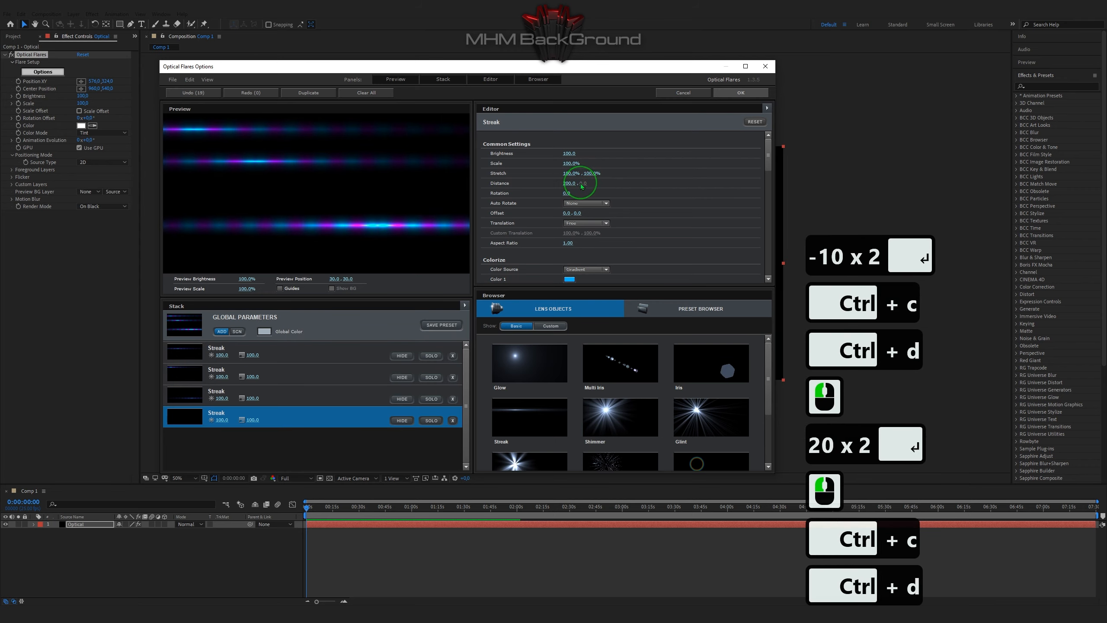
pyautogui.click(571, 184)
pyautogui.write('0')
pyautogui.click(552, 208)
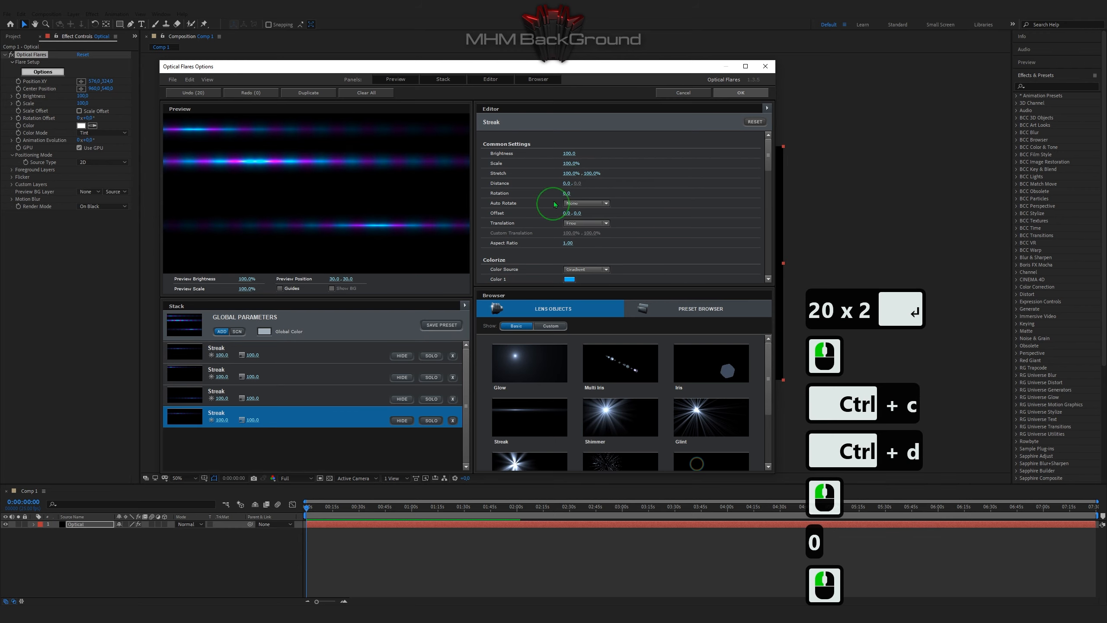
pyautogui.click(567, 183)
pyautogui.write('100')
pyautogui.click(622, 208)
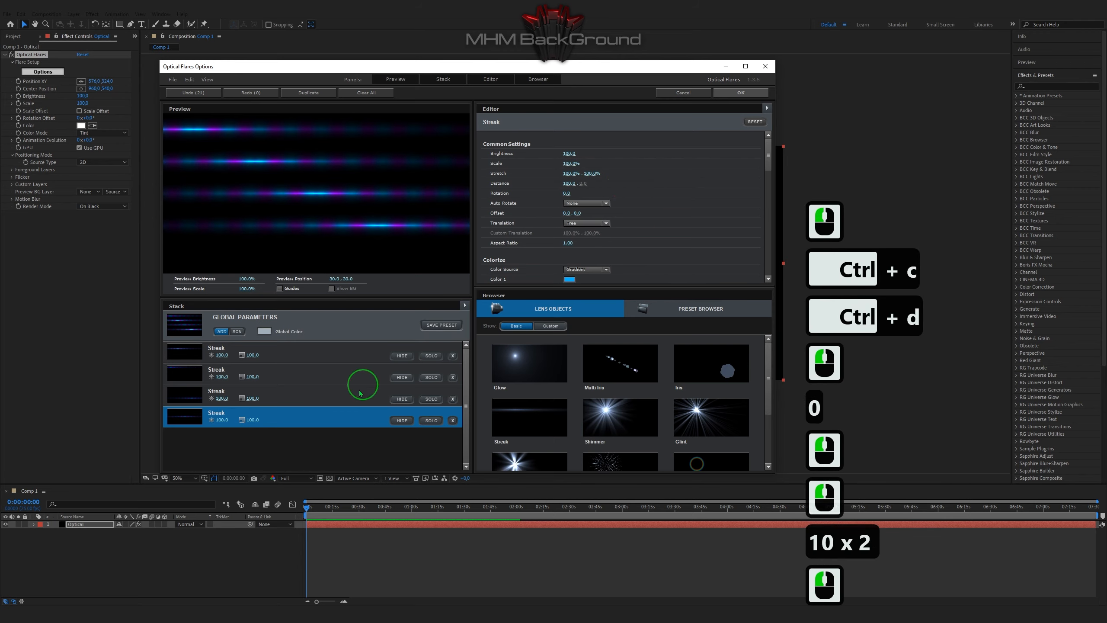
# Duplicate the last streak, set the fifth one's distance to 300, and accept the flare options.
pyautogui.click(347, 422)
pyautogui.hotkey('ctrl', 'c')
pyautogui.hotkey('ctrl', 'd')
pyautogui.click(569, 184)
pyautogui.write('300')
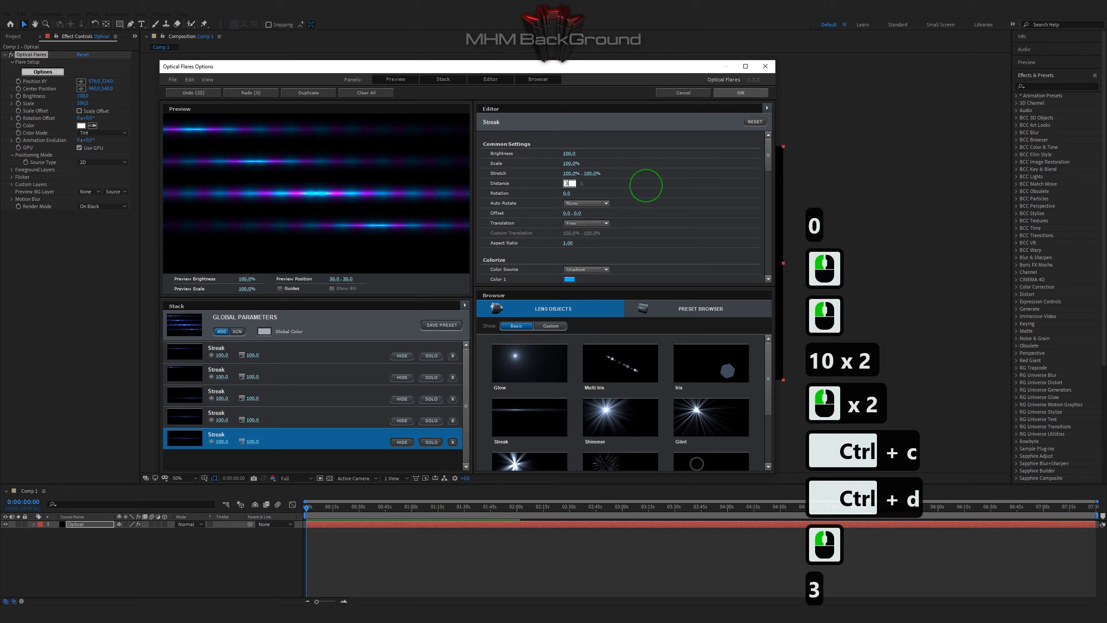
pyautogui.click(639, 200)
pyautogui.click(731, 92)
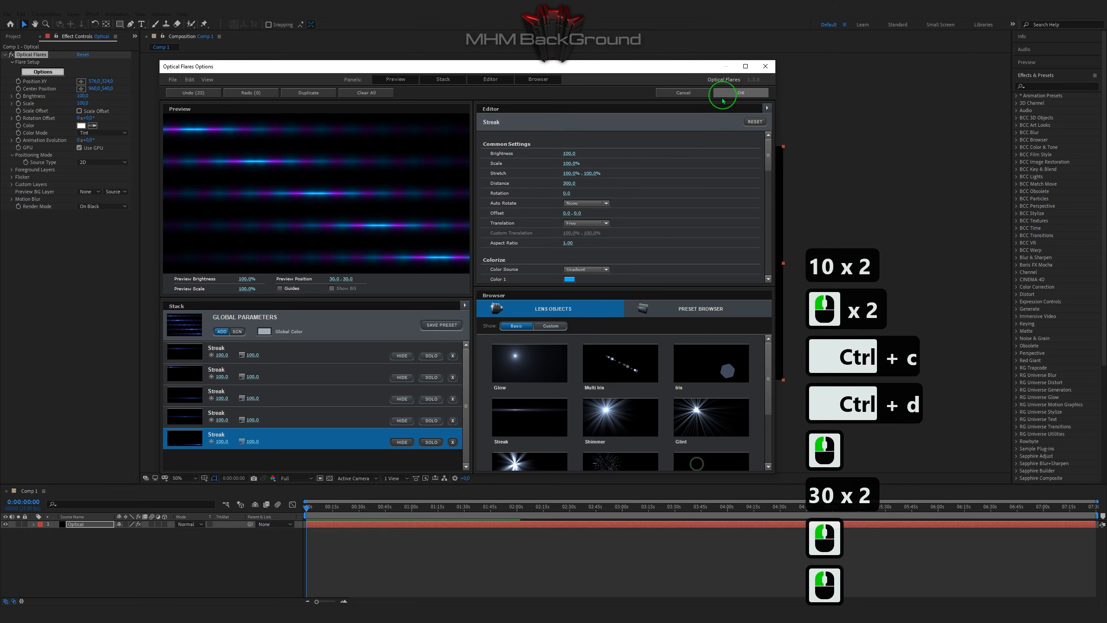
pyautogui.click(727, 99)
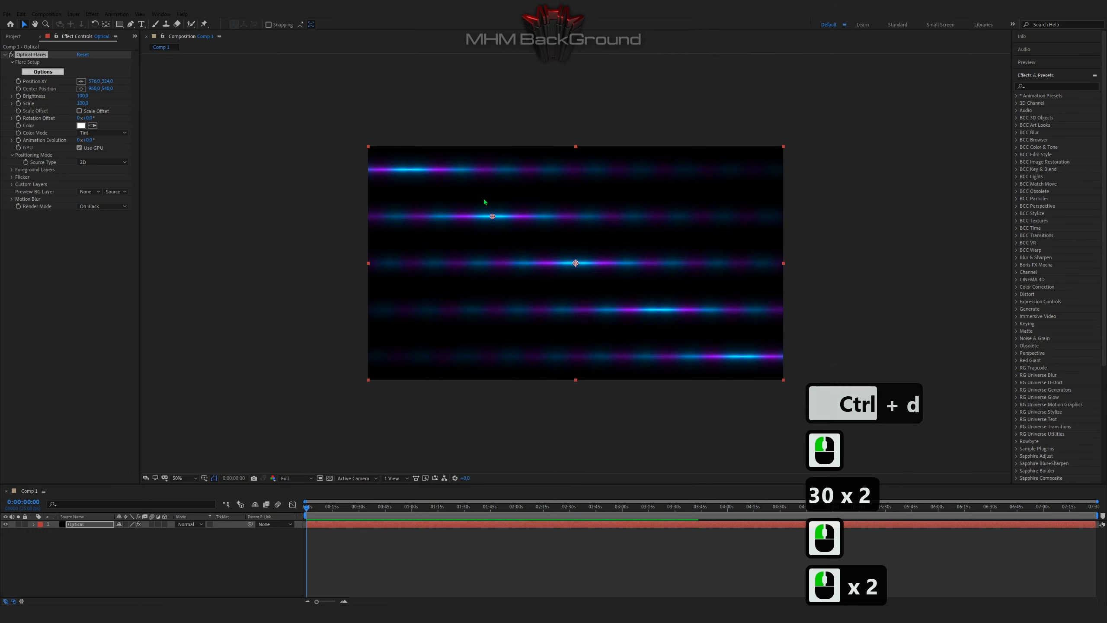
# Set the Optical Flares Position XY to 826, 490.
pyautogui.click(94, 81)
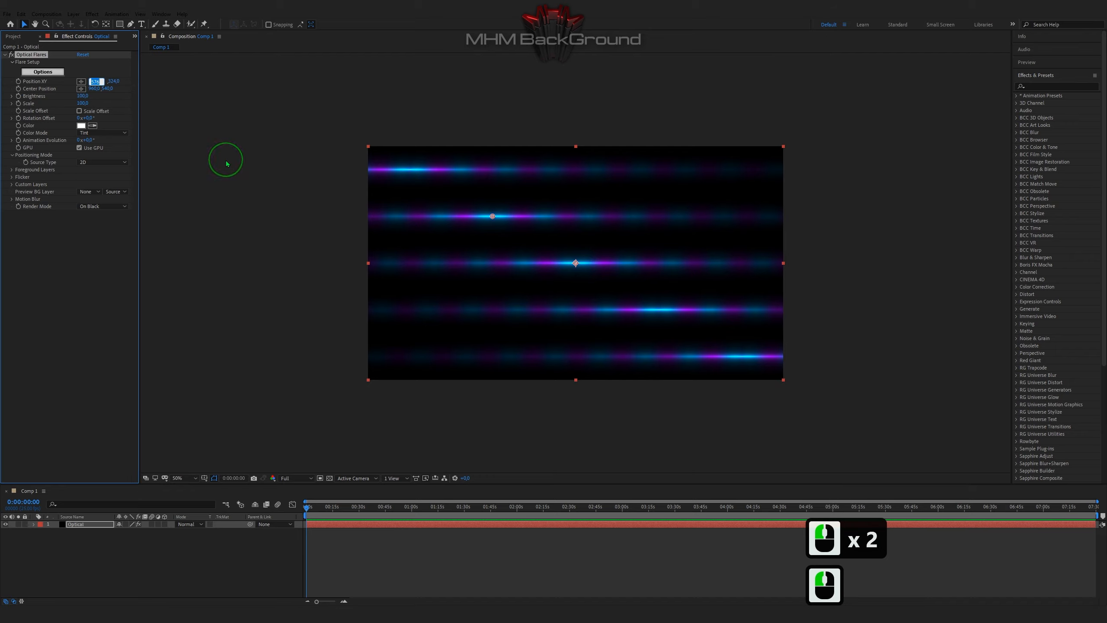
pyautogui.write('82')
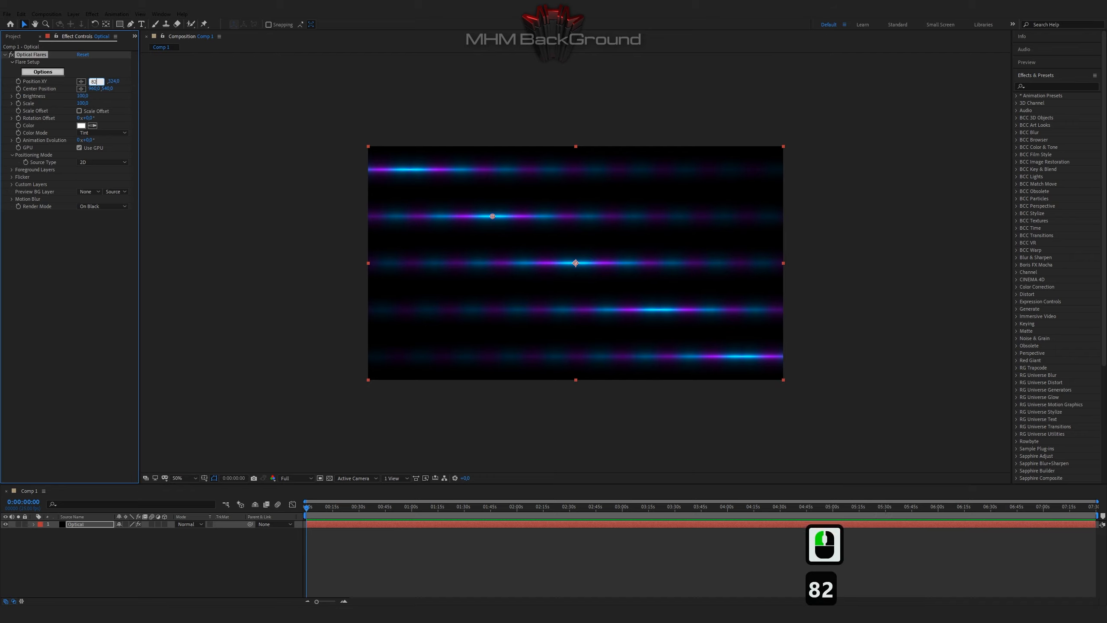
pyautogui.write('6')
pyautogui.press('Tab')
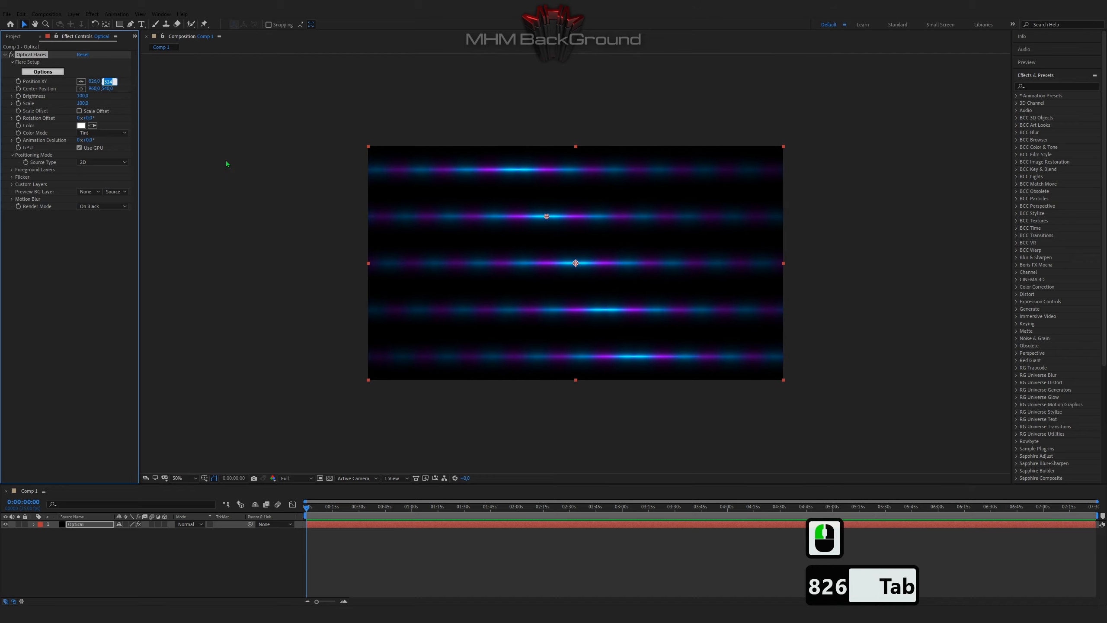
pyautogui.write('4')
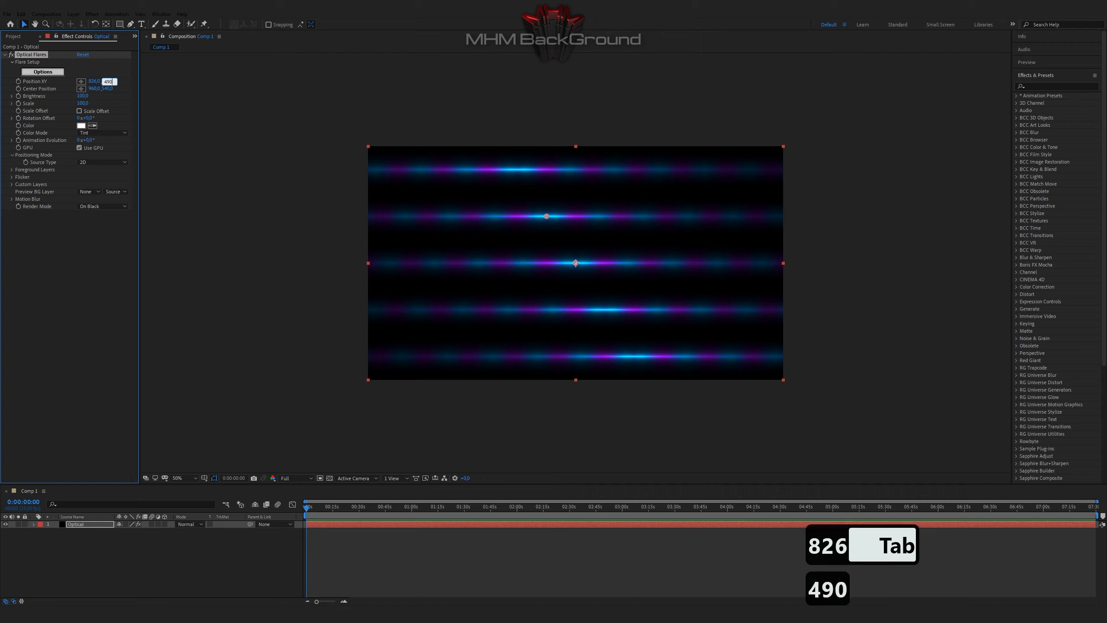
pyautogui.write('90')
pyautogui.press('Return')
# Search the effects for "fish" and apply S_WarpFishEye to the Optical layer.
pyautogui.click(1033, 87)
pyautogui.write('fish')
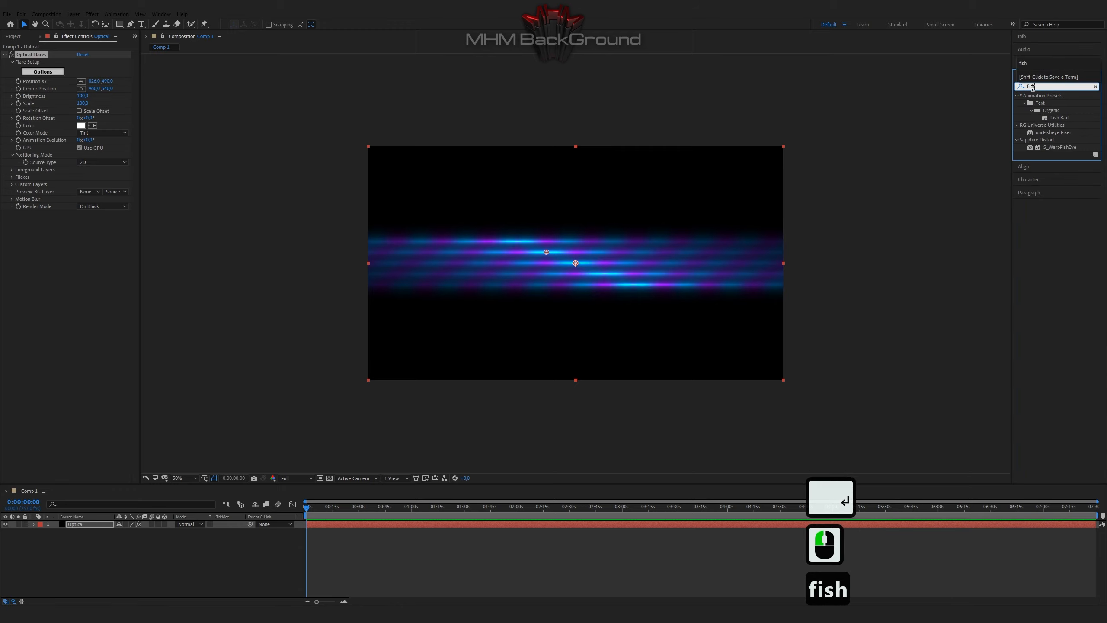
pyautogui.doubleClick(1059, 147)
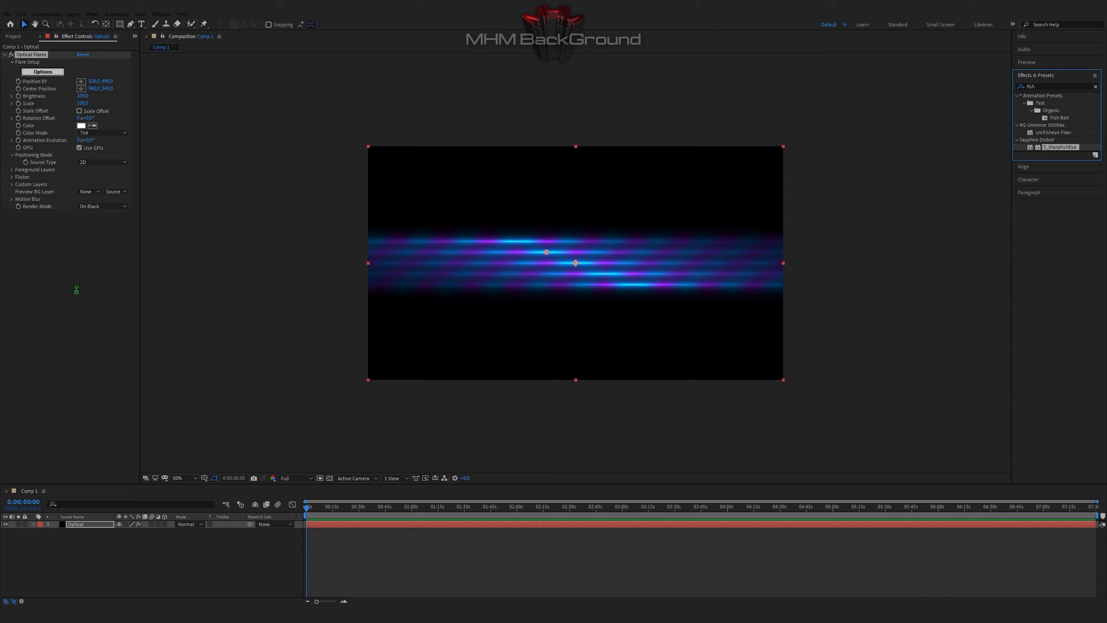
# Set the S_WarpFishEye Amount to -1.2.
pyautogui.click(87, 267)
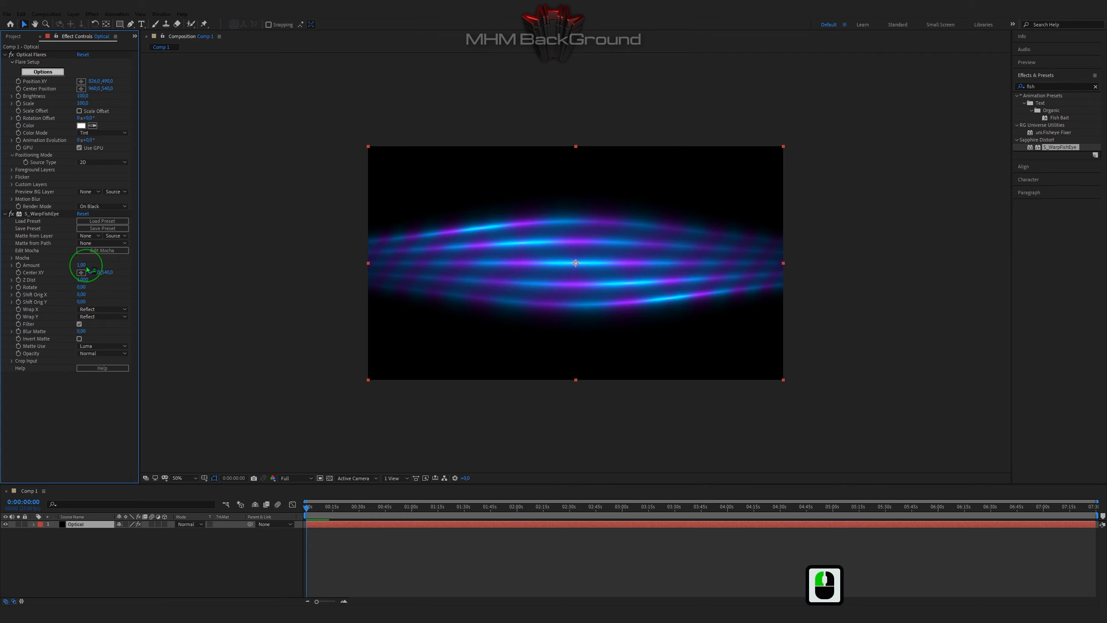
pyautogui.write('-1.')
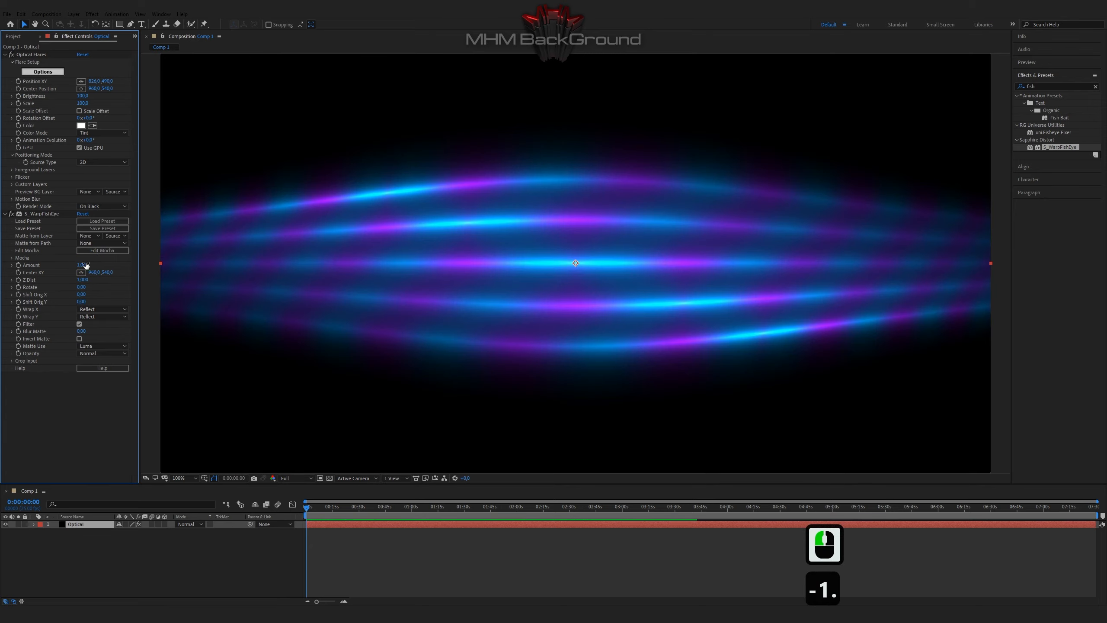
pyautogui.click(86, 264)
pyautogui.write('-1.2')
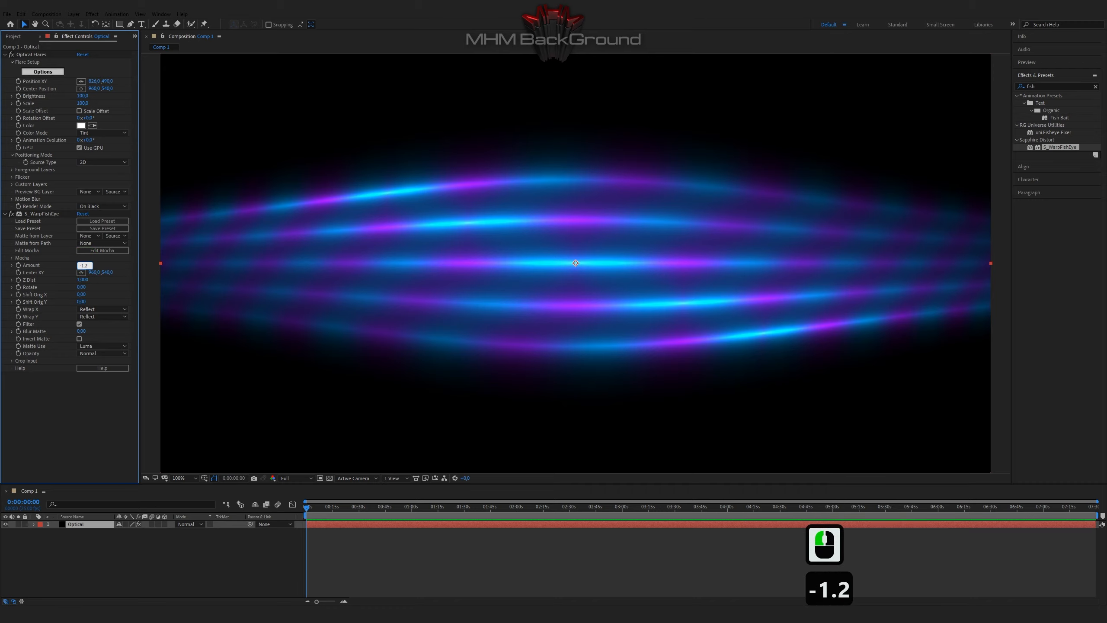
pyautogui.press('Tab')
pyautogui.press('Tab')
pyautogui.press('Tab')
pyautogui.press('Tab')
pyautogui.press('Return')
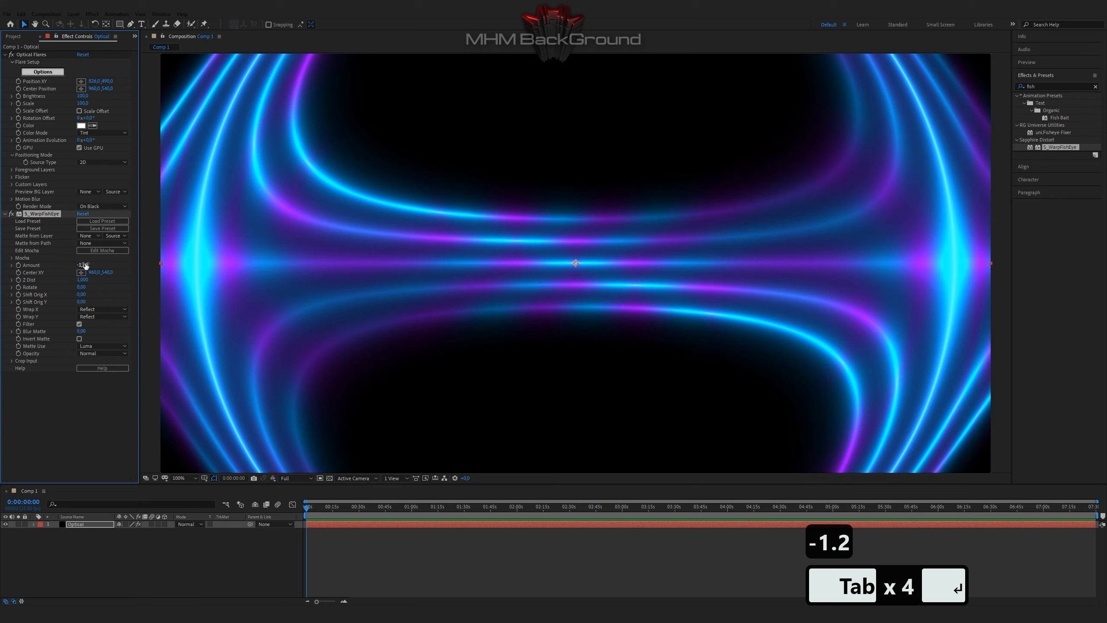
# Add the expression time*22 to the Shift Orig Y property of S_WarpFishEye and preview the motion.
pyautogui.keyDown('alt'); pyautogui.click(19, 302); pyautogui.keyUp('alt')
pyautogui.write('t')
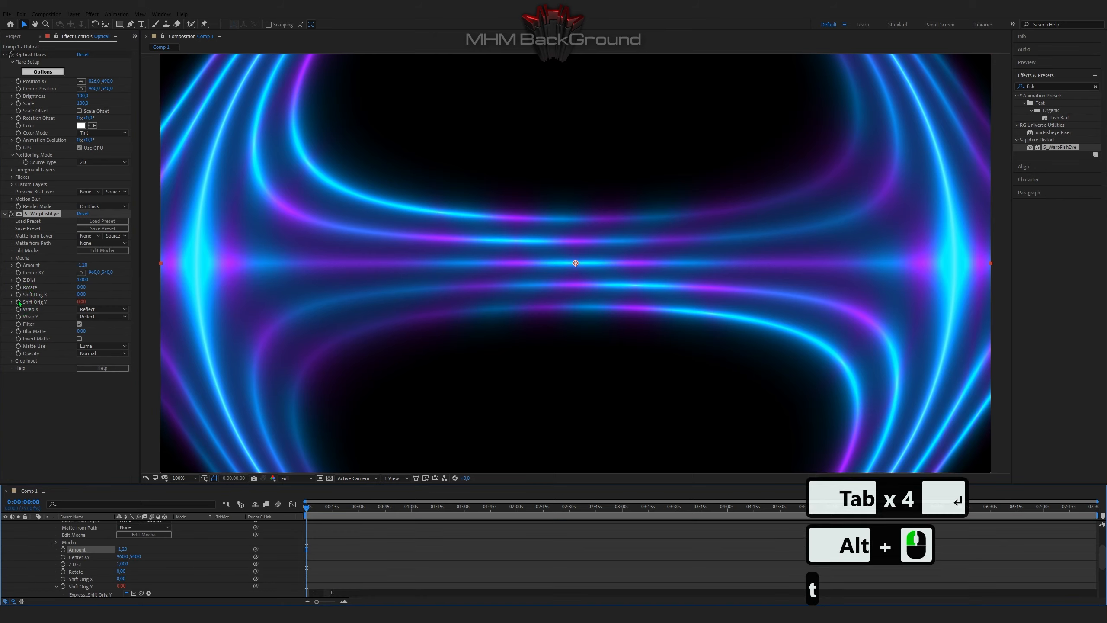
pyautogui.write('ime*22')
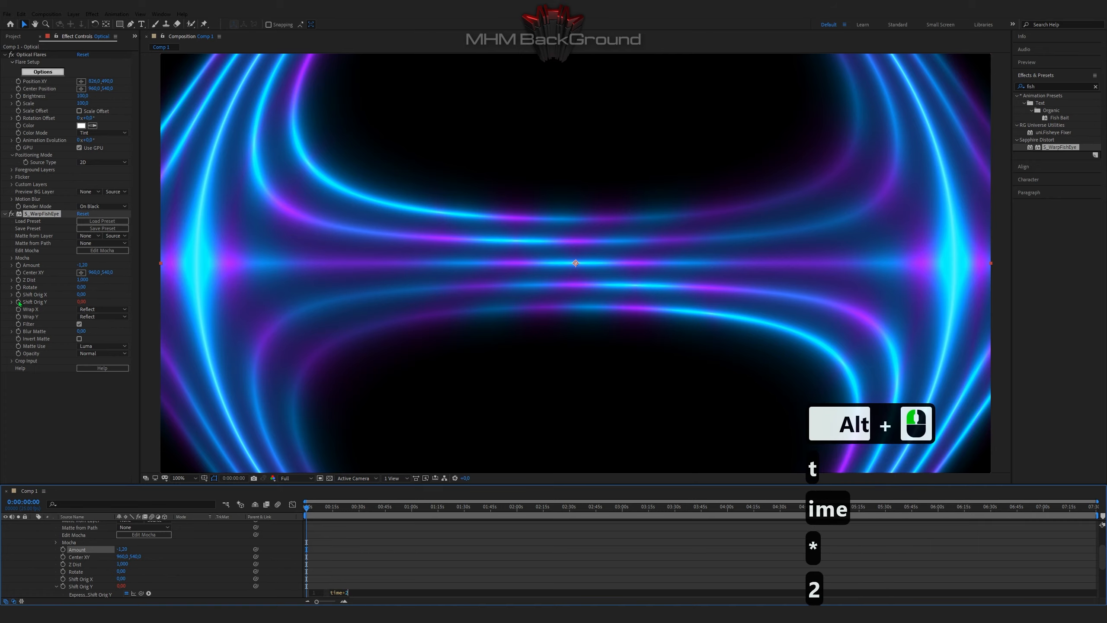
pyautogui.click(344, 568)
pyautogui.press('space')
pyautogui.press('space')
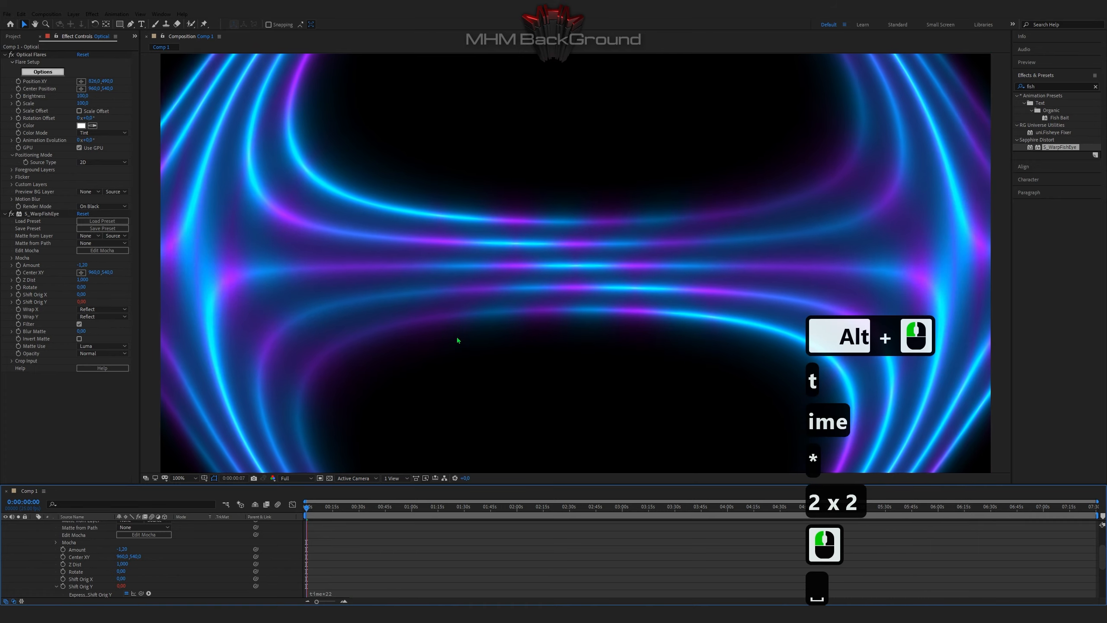
pyautogui.scroll(-2, 457, 338)
pyautogui.press('space')
pyautogui.press('space')
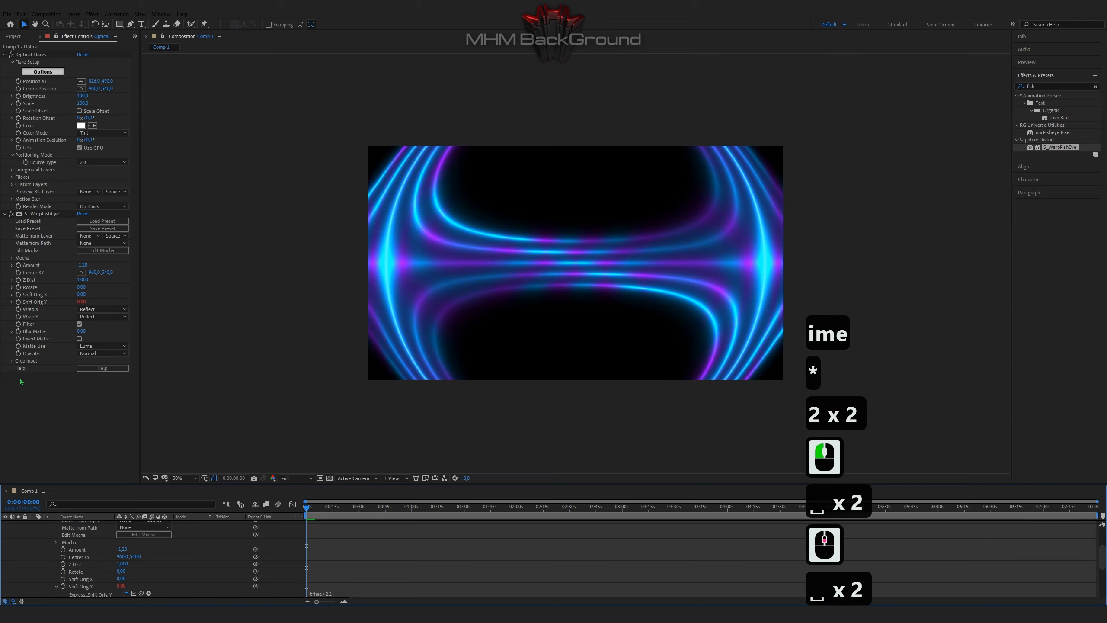
# Set the S_WarpFishEye Crop Top to 780 and Crop Bottom to 790, and preview the animation.
pyautogui.click(12, 361)
pyautogui.doubleClick(81, 382)
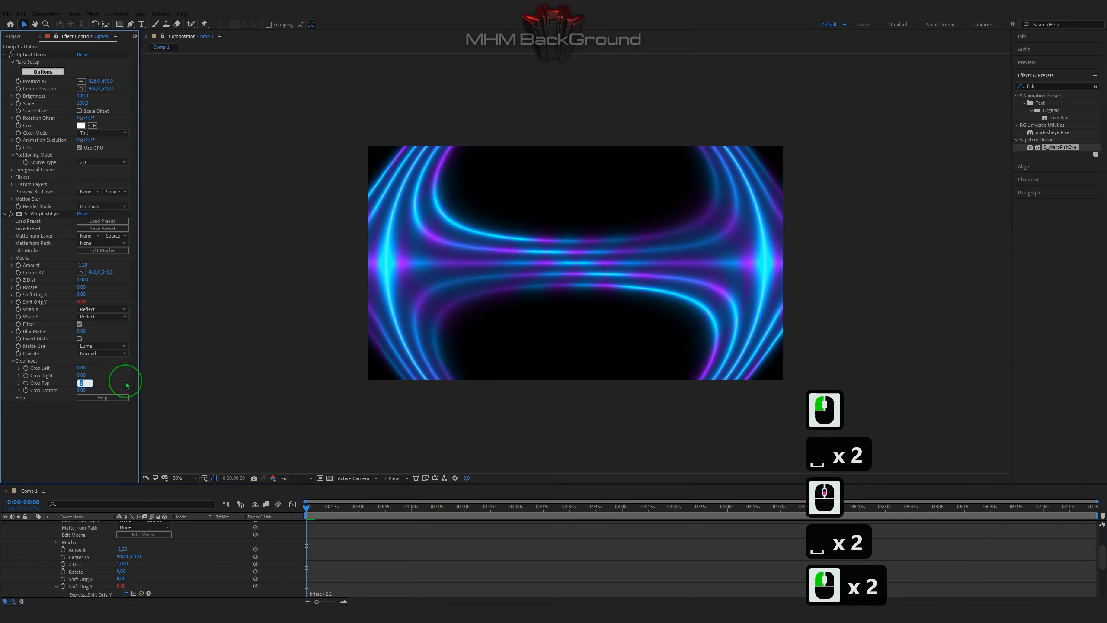
pyautogui.write('780')
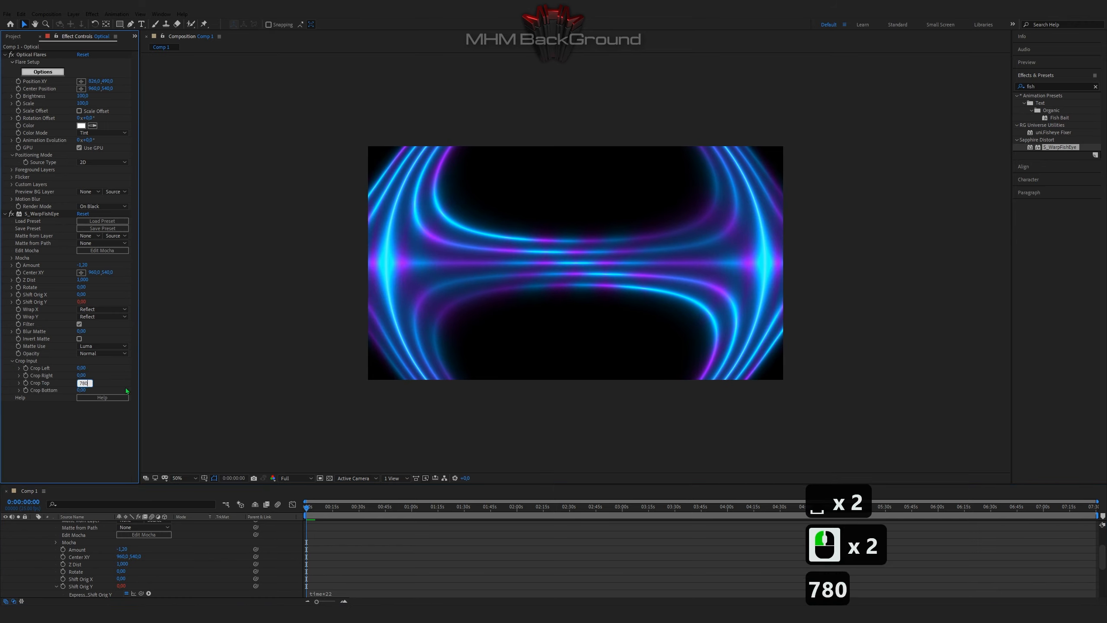
pyautogui.press('Tab')
pyautogui.write('790')
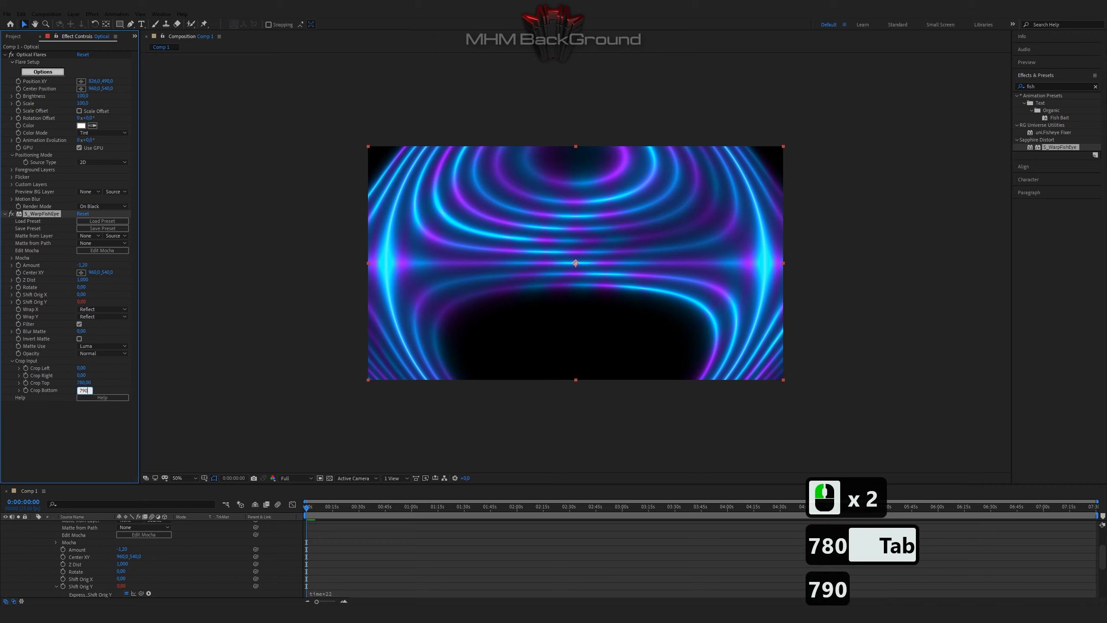
pyautogui.click(126, 390)
pyautogui.press('space')
pyautogui.press('space')
pyautogui.press('space')
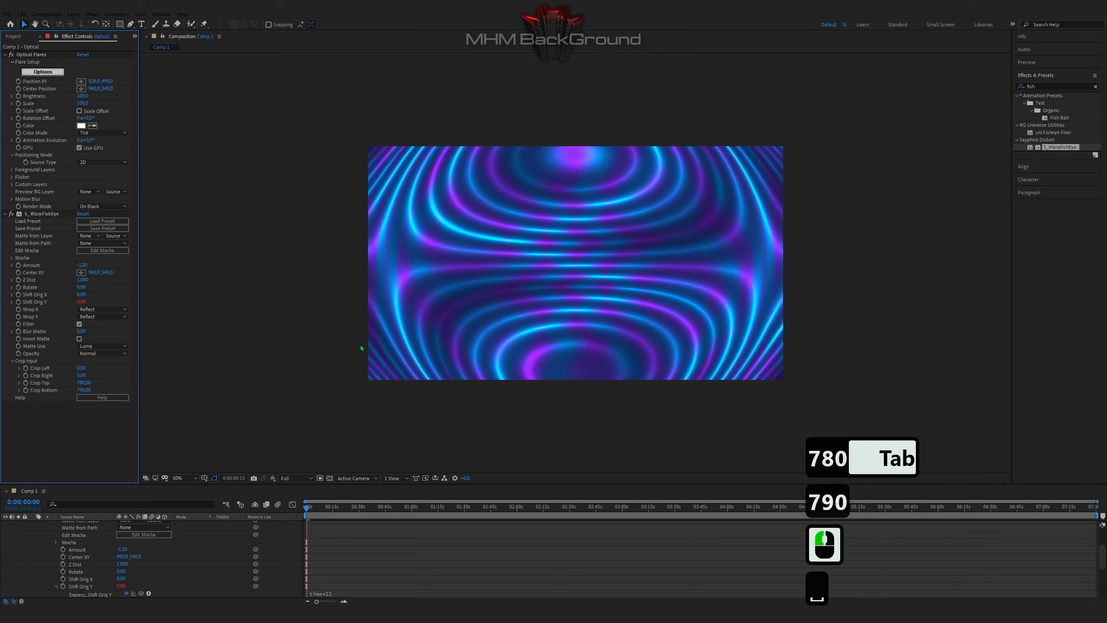
pyautogui.press('space')
pyautogui.press('space')
pyautogui.press('space')
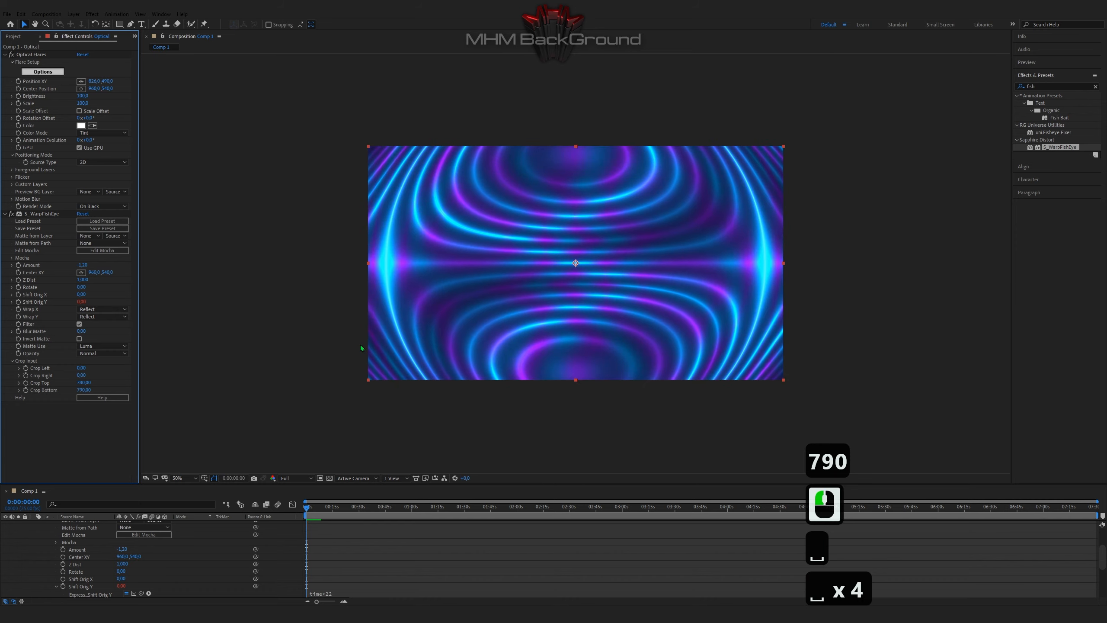
# Collapse the Optical layer's properties and create a new black solid named Pin Art 3D.
pyautogui.scroll(4, 105, 593)
pyautogui.click(33, 524)
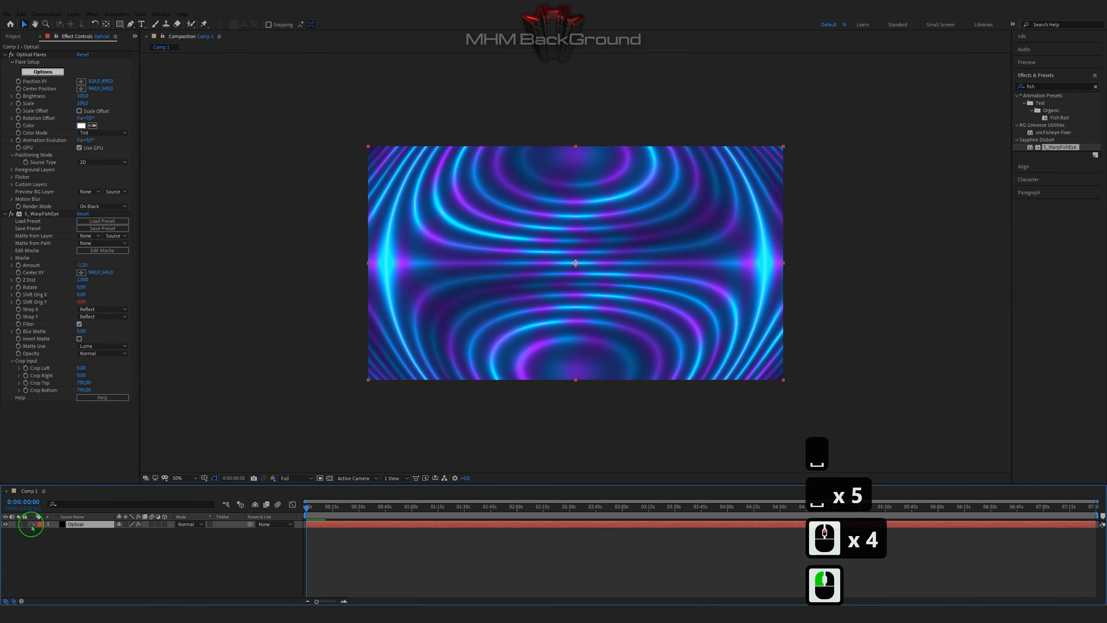
pyautogui.rightClick(58, 546)
pyautogui.moveTo(131, 453)
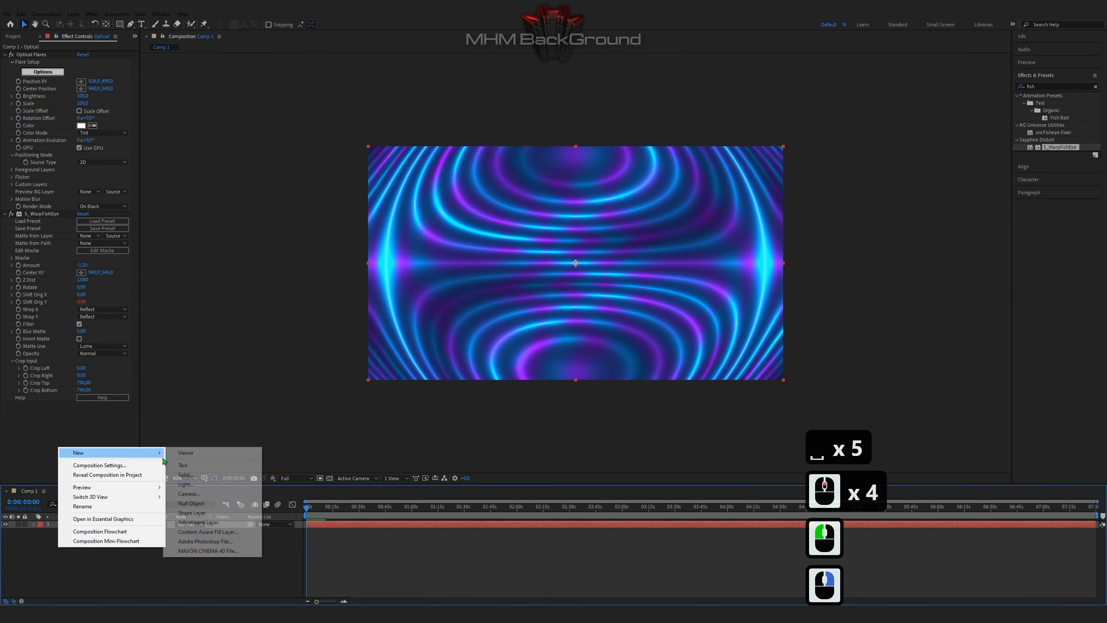
pyautogui.click(210, 475)
pyautogui.write('P')
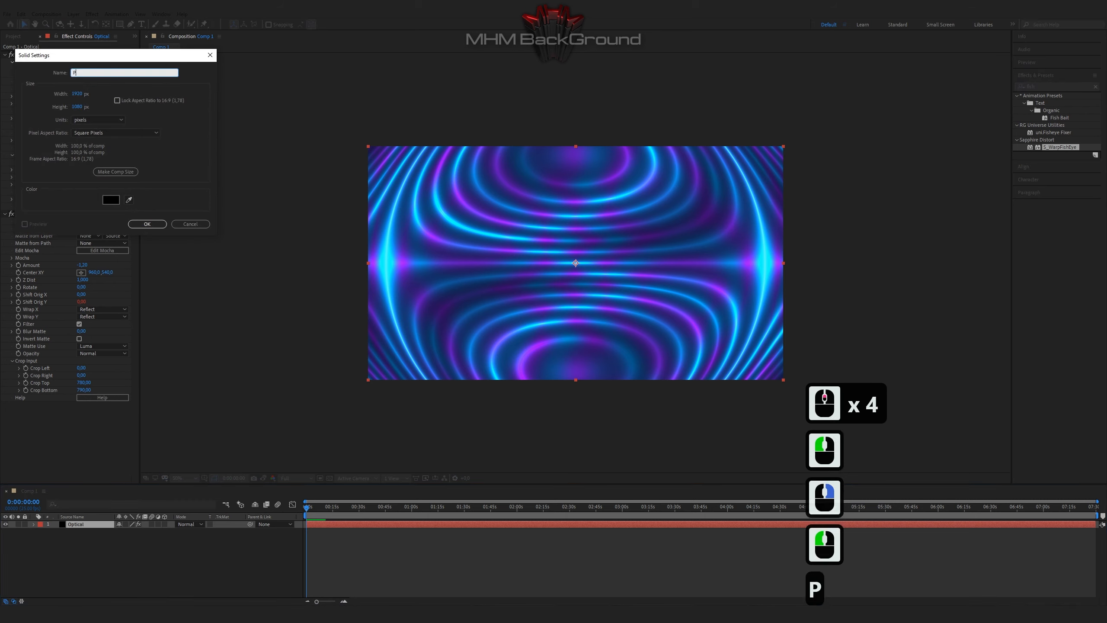
pyautogui.write('in Art 3D')
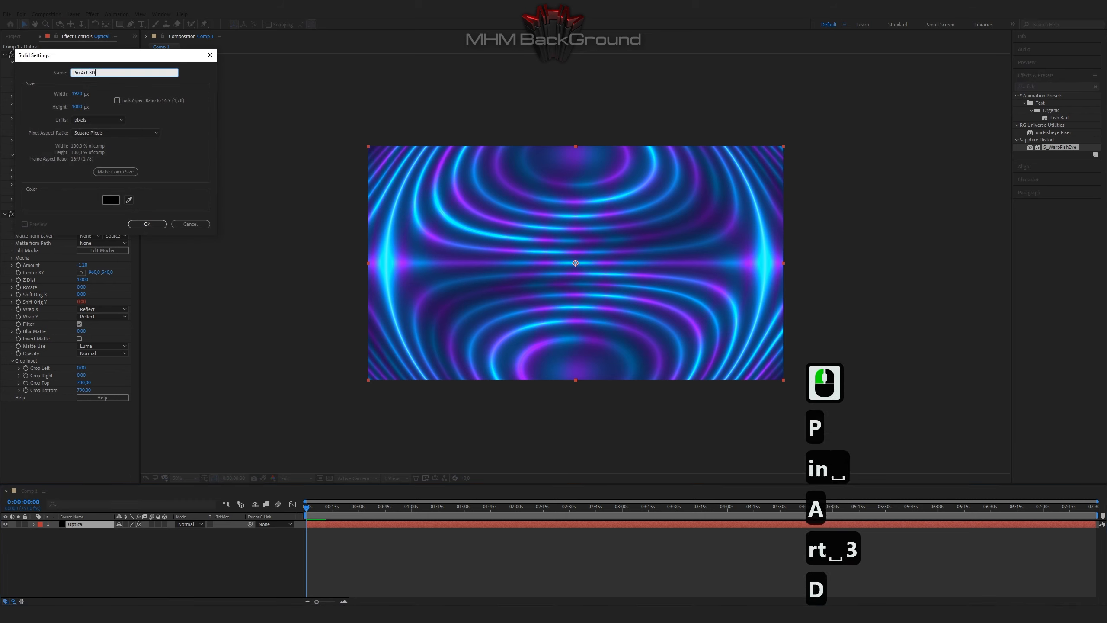
pyautogui.press('Return')
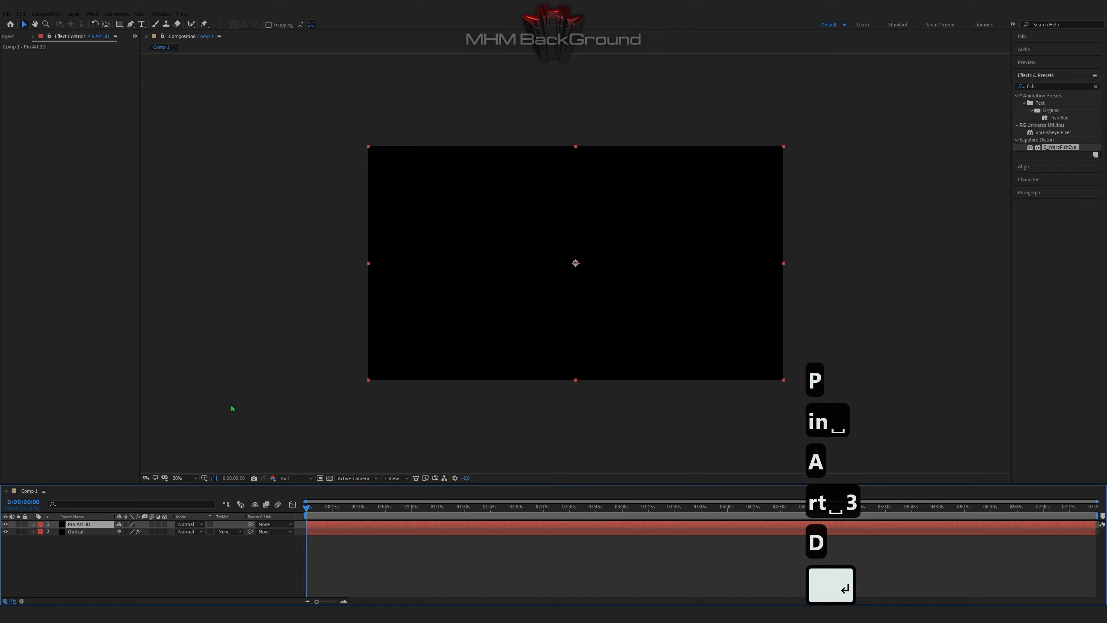
# Apply the BCC Pin Art 3D effect to the new Pin Art 3D solid.
pyautogui.click(92, 14)
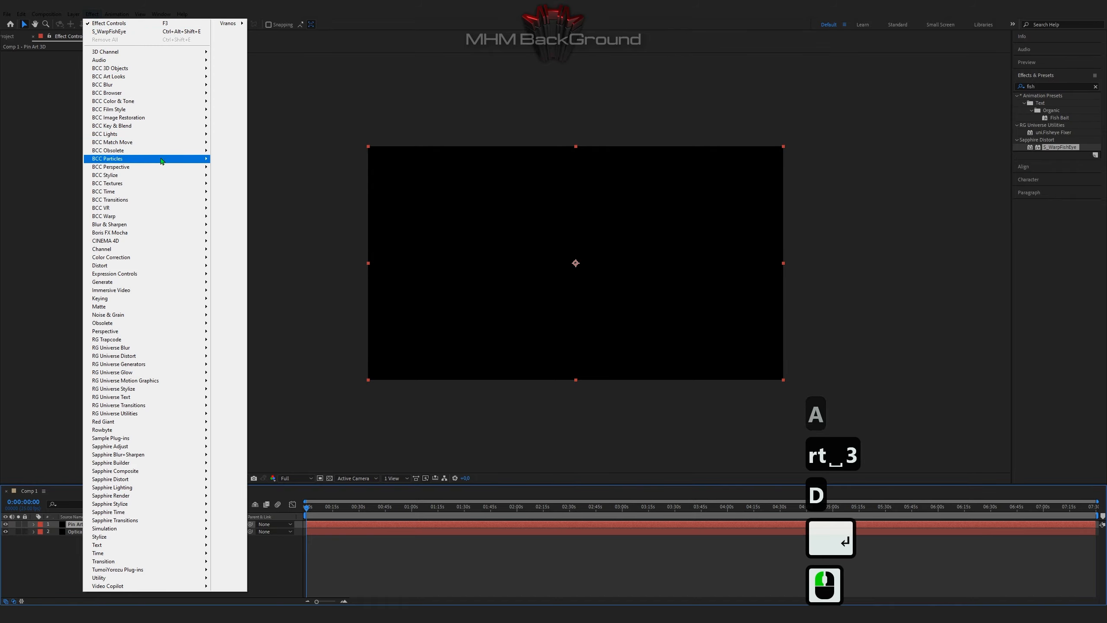
pyautogui.moveTo(183, 158)
pyautogui.click(260, 226)
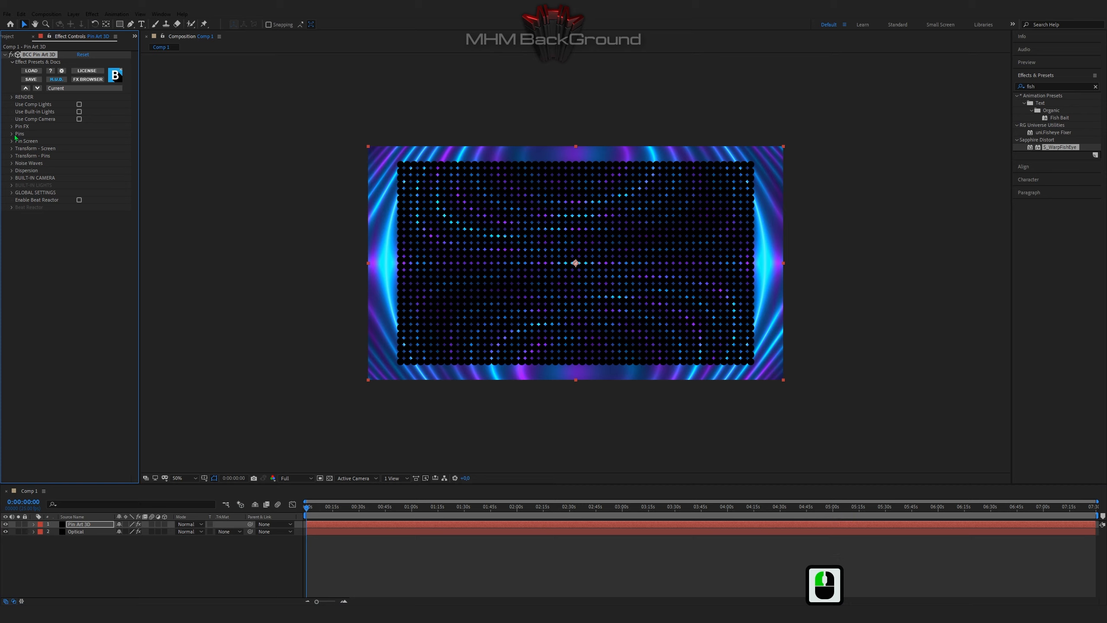
# Set the Pin Type of BCC Pin Art 3D to 3D Cubes and the pins' Size Y to 5145.
pyautogui.click(12, 134)
pyautogui.click(103, 141)
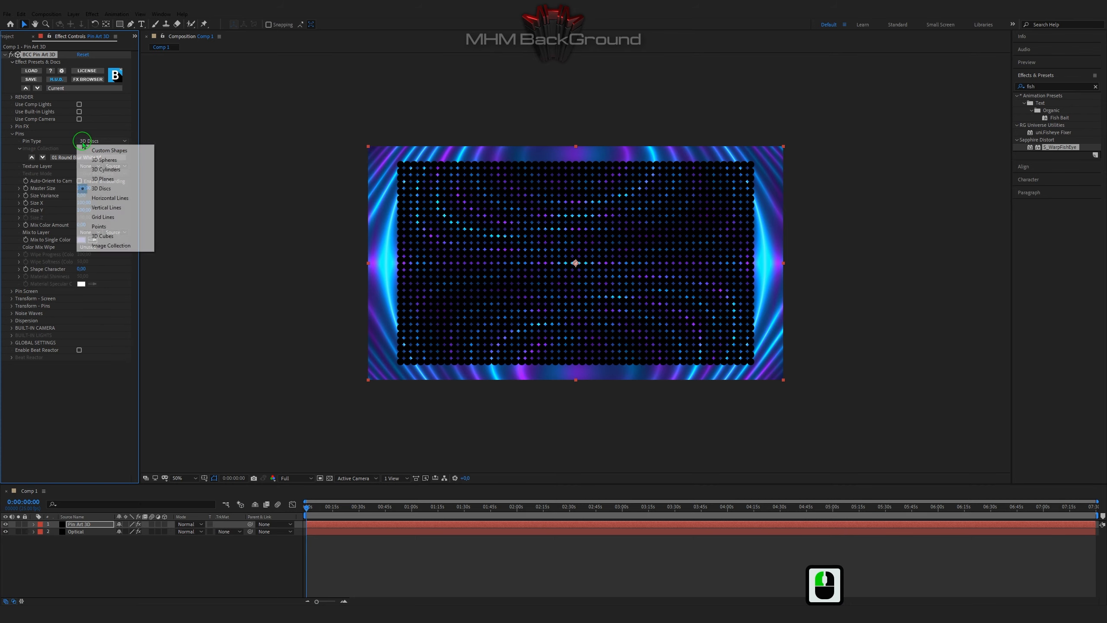
pyautogui.click(126, 236)
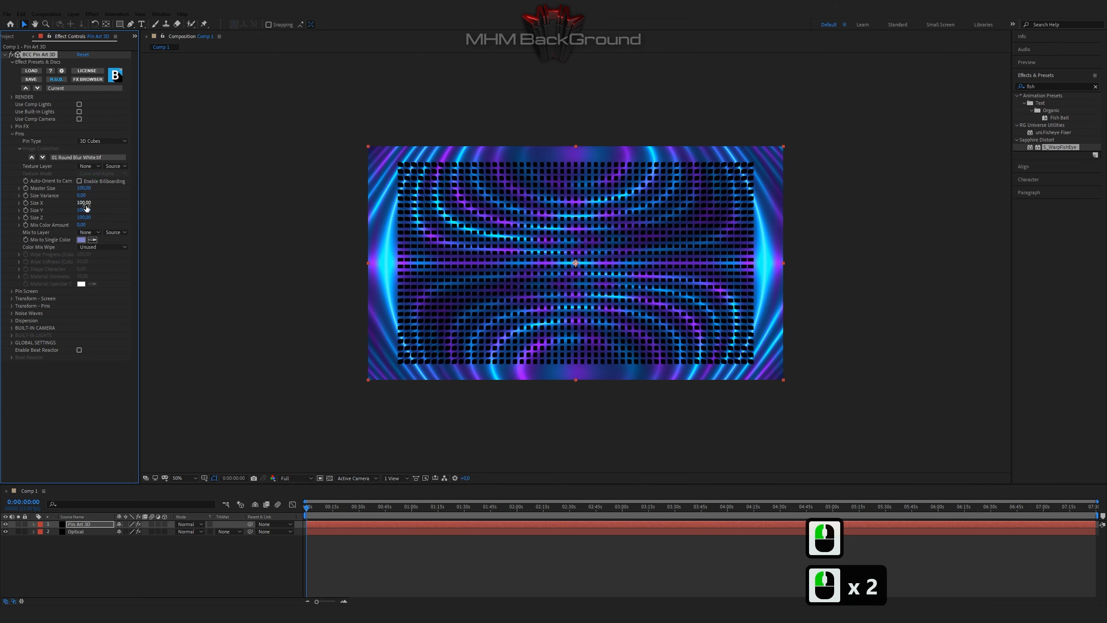
pyautogui.click(86, 211)
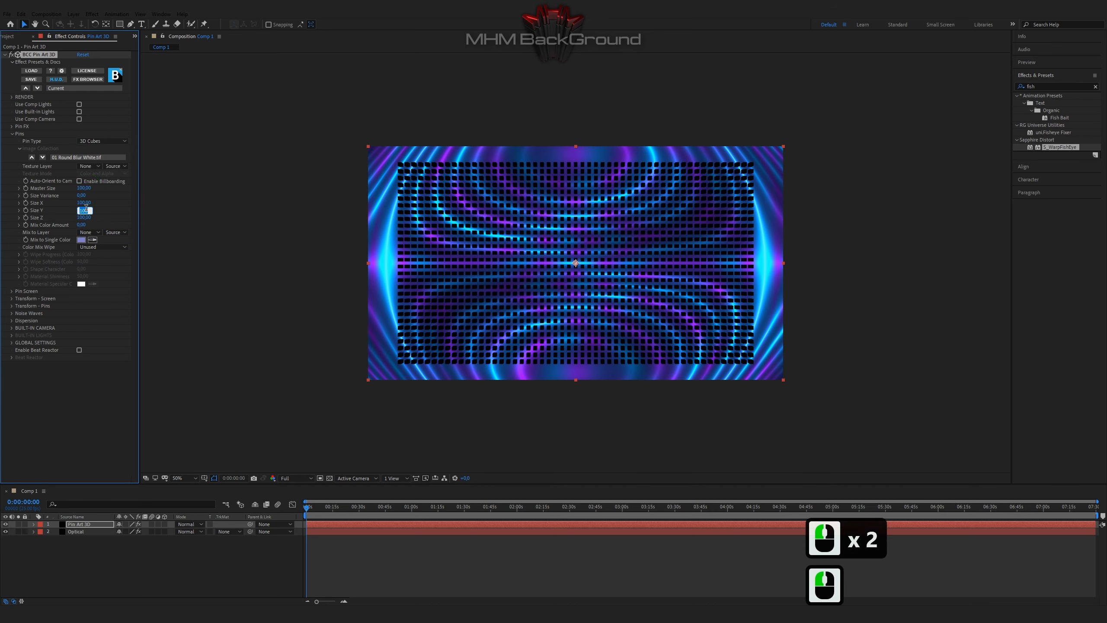
pyautogui.write('514')
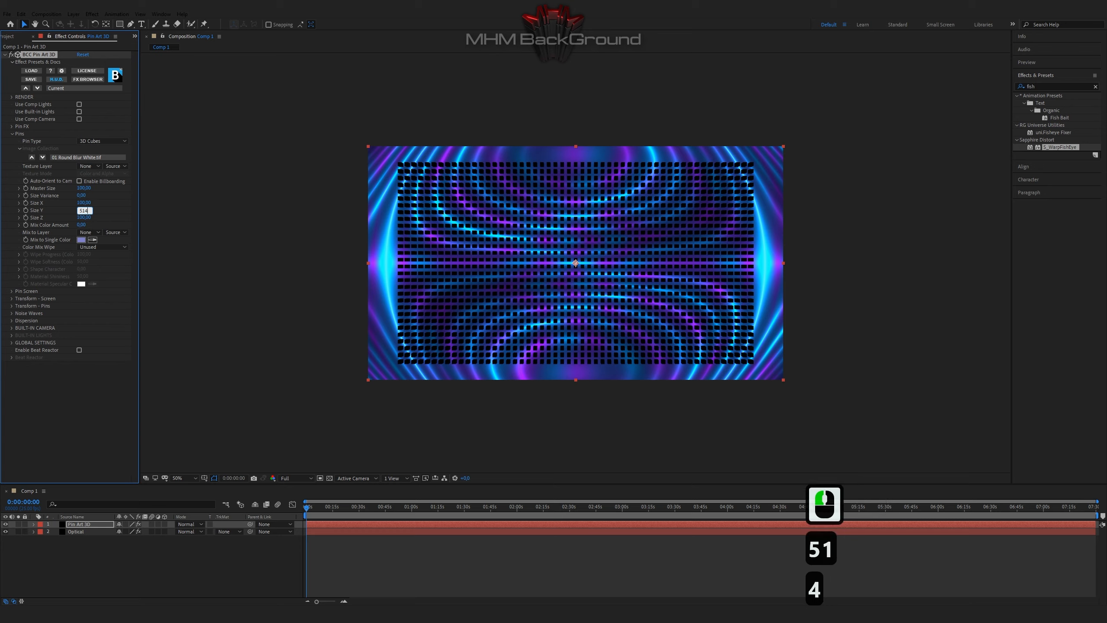
pyautogui.press('Tab')
# Set Mix Color Amount to 100 with Mix to Layer using Optical and its Effects source, and hide the Optical layer.
pyautogui.press('Tab')
pyautogui.write('100')
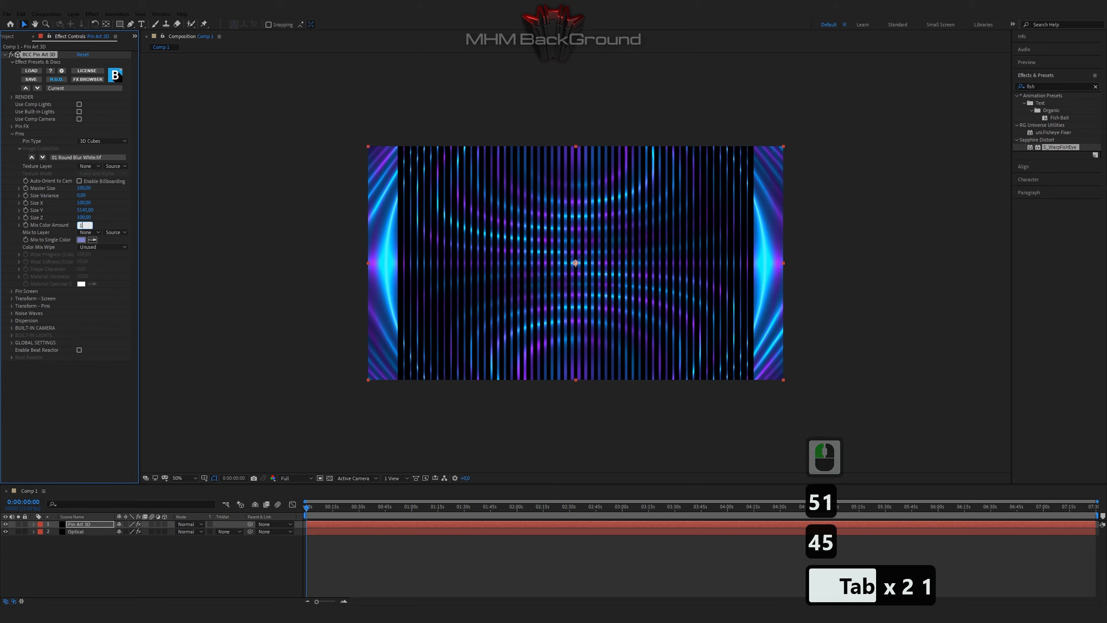
pyautogui.click(112, 224)
pyautogui.click(90, 231)
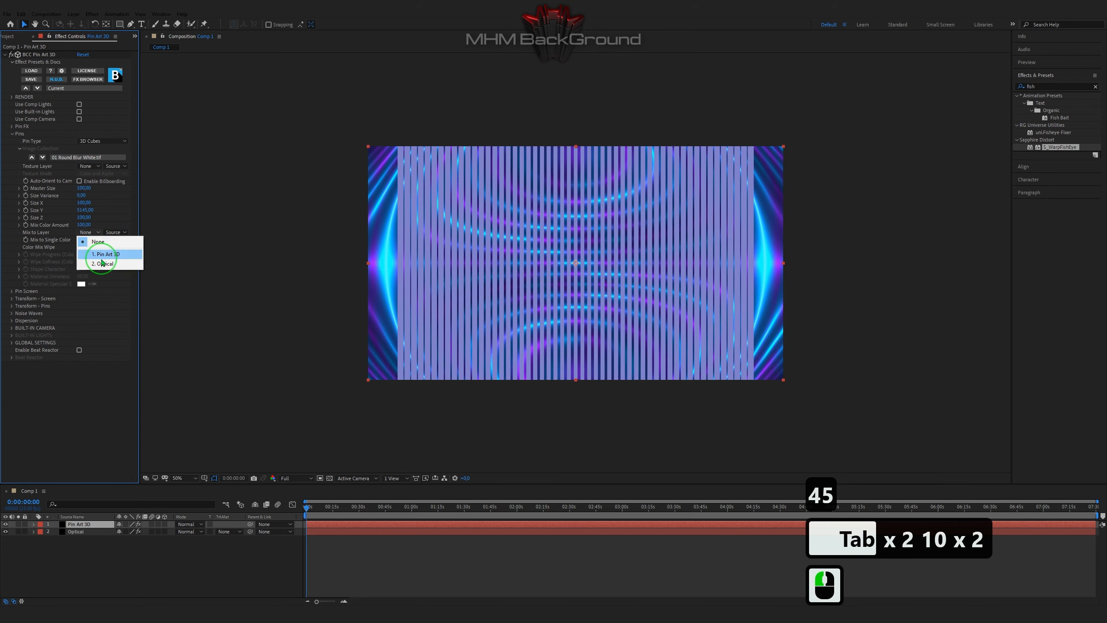
pyautogui.click(87, 250)
pyautogui.click(115, 232)
pyautogui.click(120, 261)
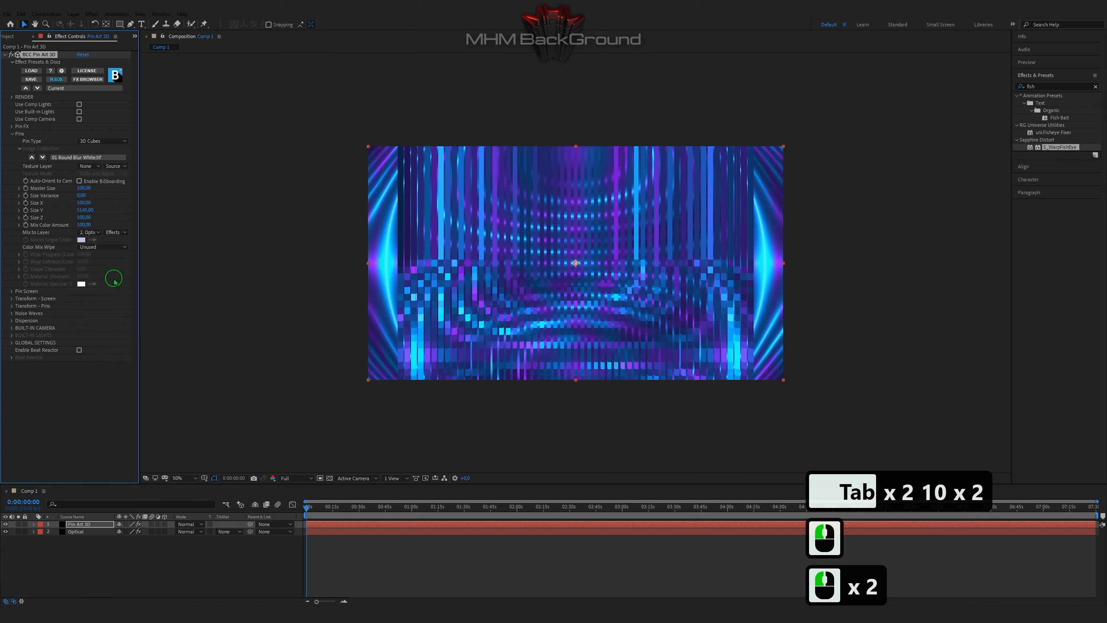
pyautogui.click(5, 531)
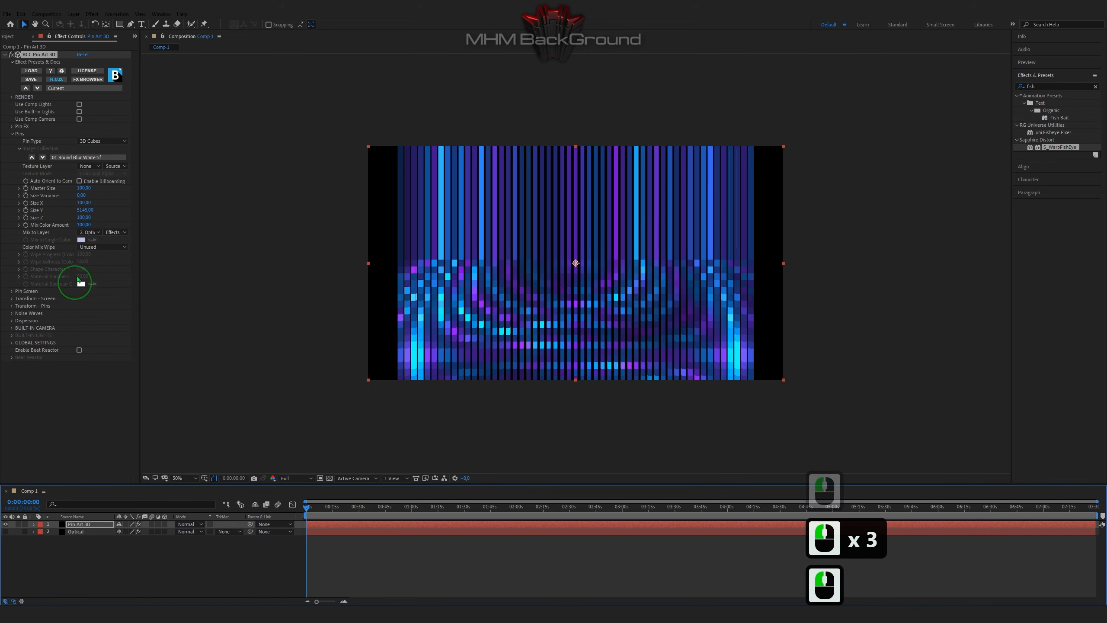
# Set the Pin Screen Density X to 6, Density Y to 89, Master Scale to 345 and Scale X to 36.
pyautogui.click(11, 292)
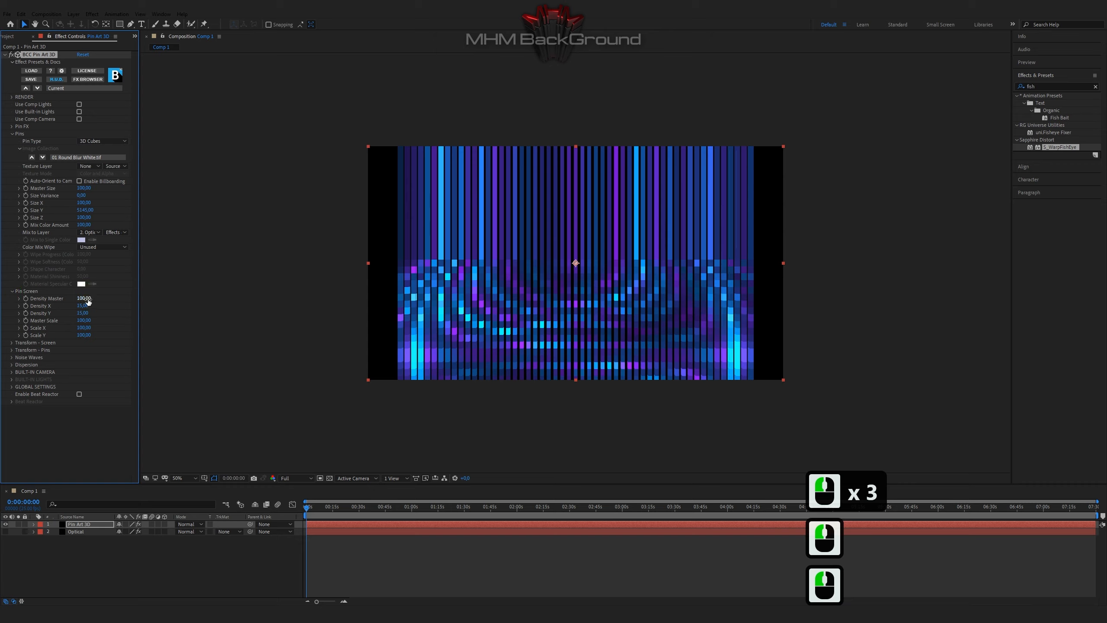
pyautogui.click(83, 306)
pyautogui.write('6')
pyautogui.press('Tab')
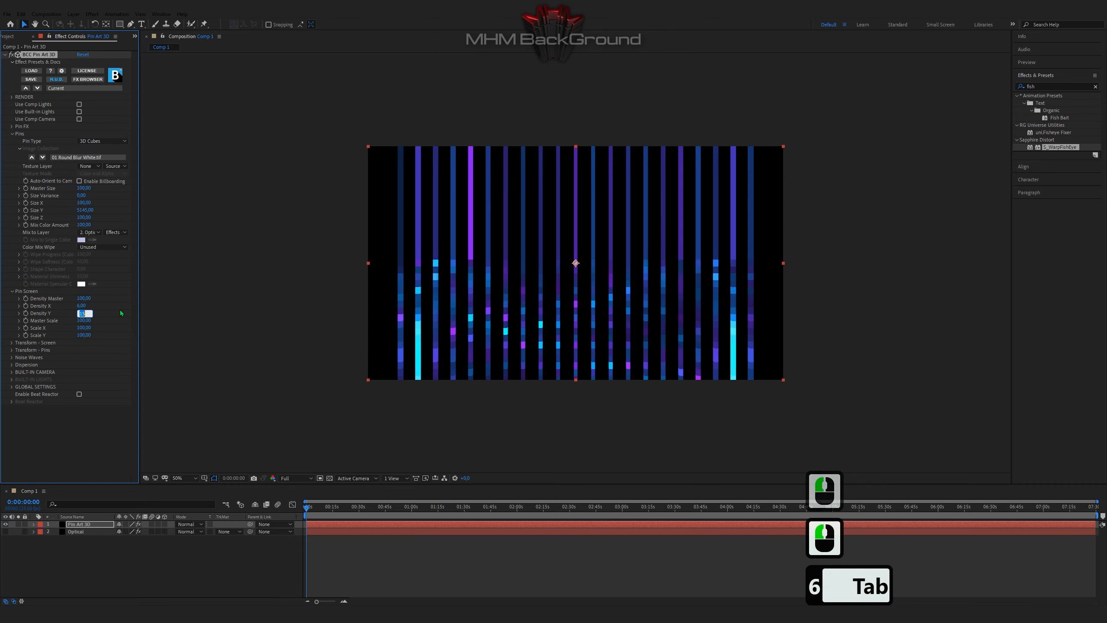
pyautogui.write('89')
pyautogui.press('Tab')
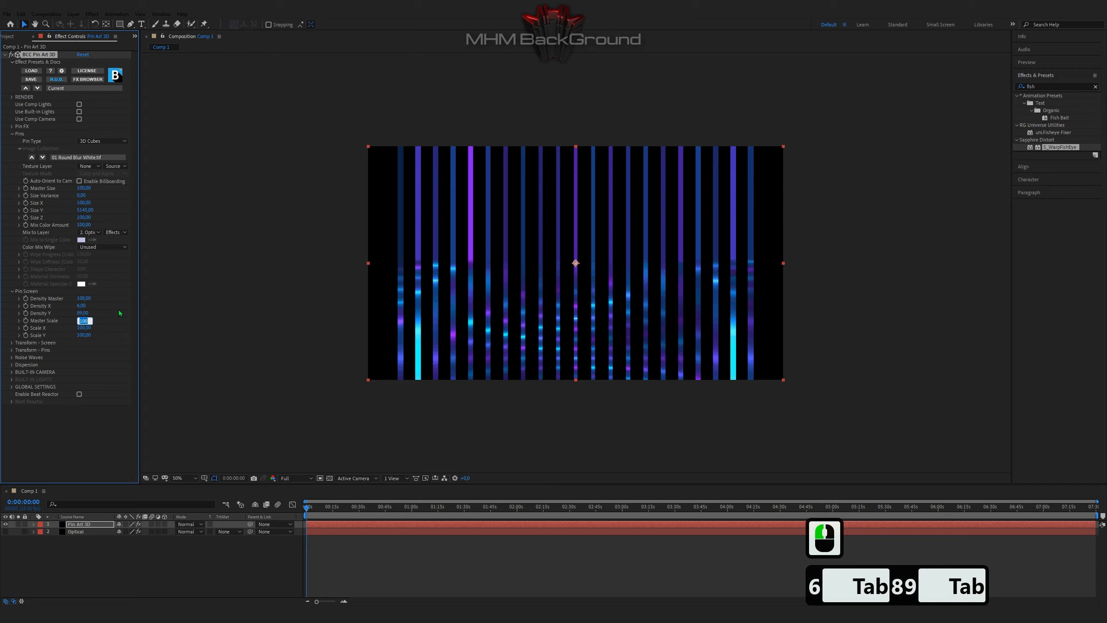
pyautogui.write('345')
pyautogui.press('Tab')
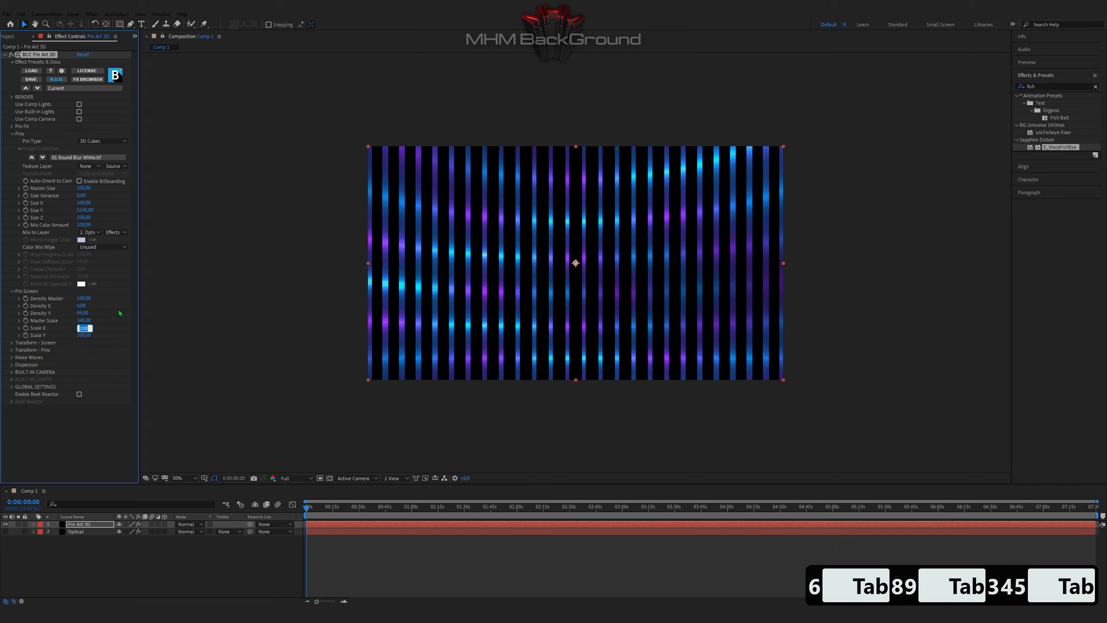
pyautogui.click(14, 343)
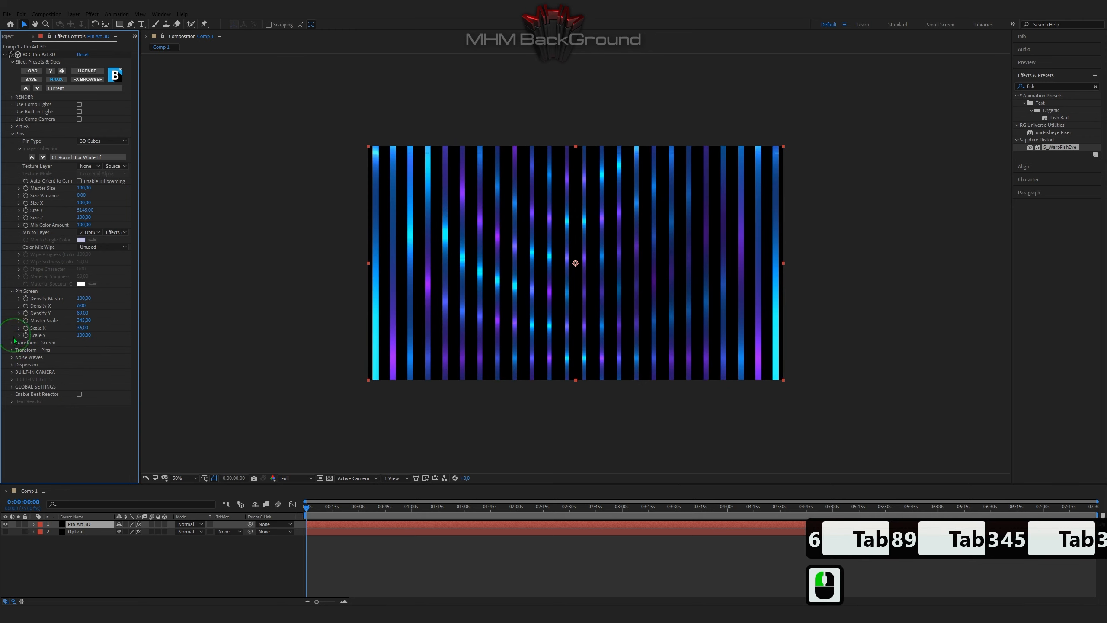
# For the Transform - Screen properties, set Rotate X to 21°, Global Scale to 109 and the Center Y coordinate to 730.
pyautogui.click(14, 342)
pyautogui.click(91, 349)
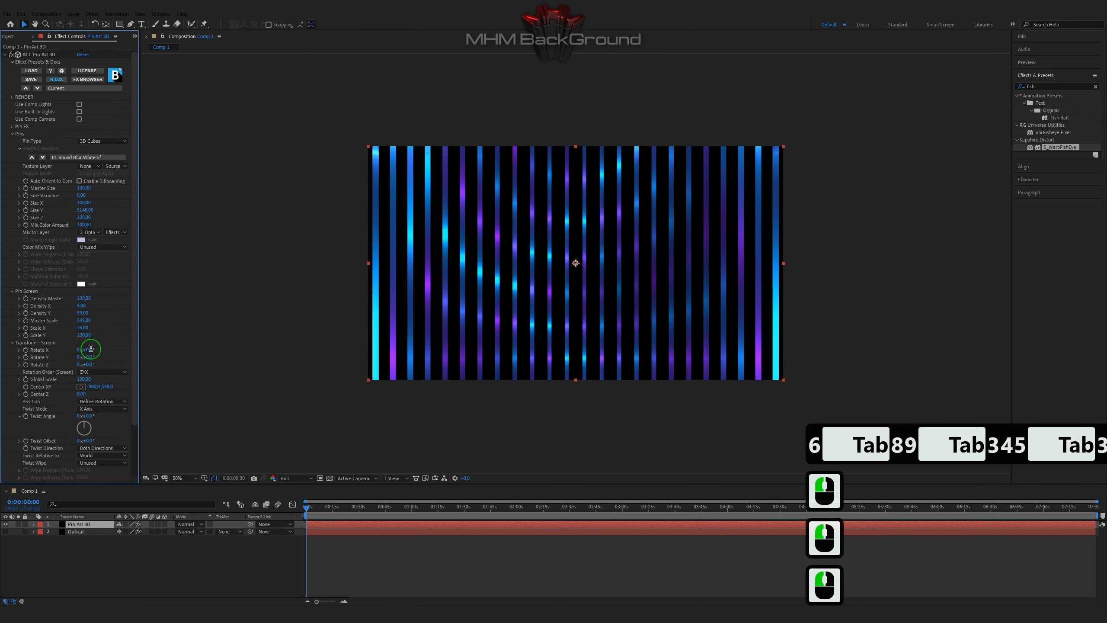
pyautogui.write('21')
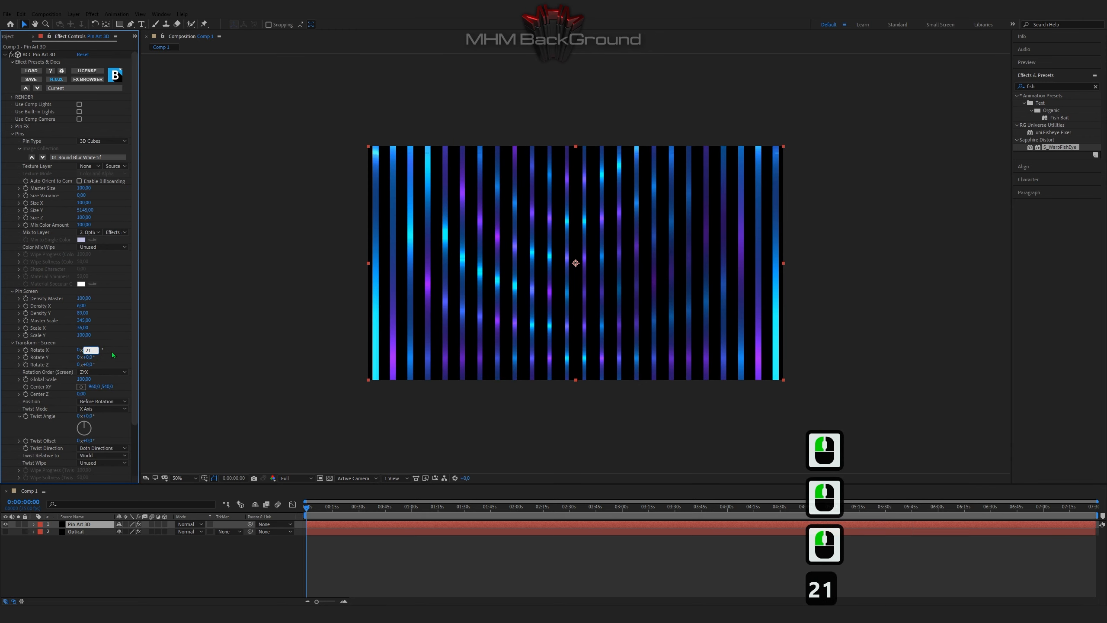
pyautogui.click(84, 379)
pyautogui.click(84, 379)
pyautogui.write('1')
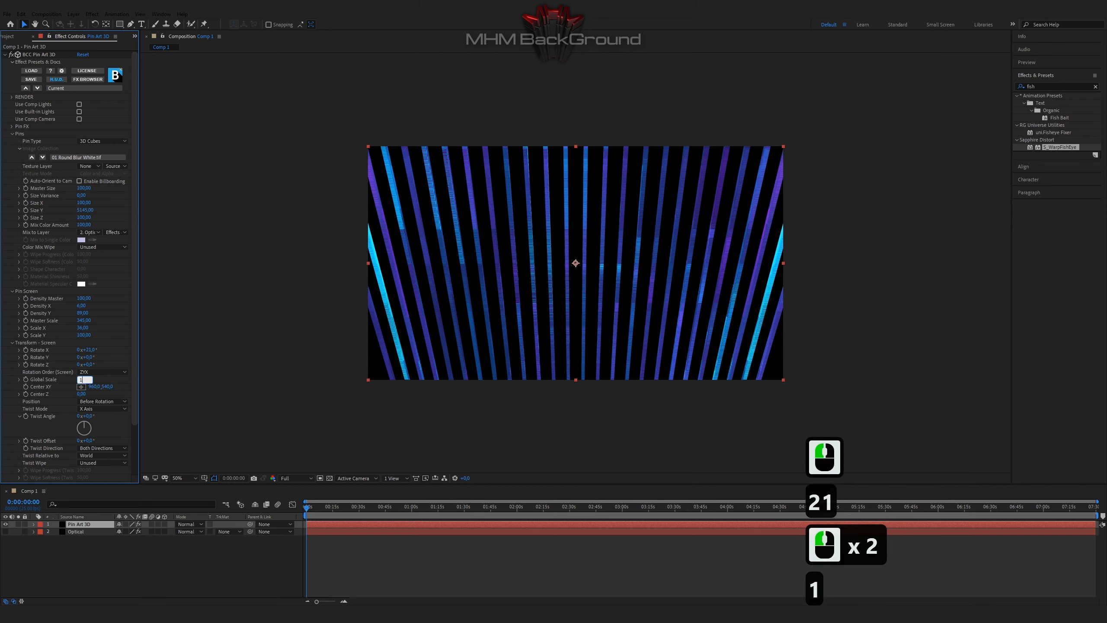
pyautogui.write('09')
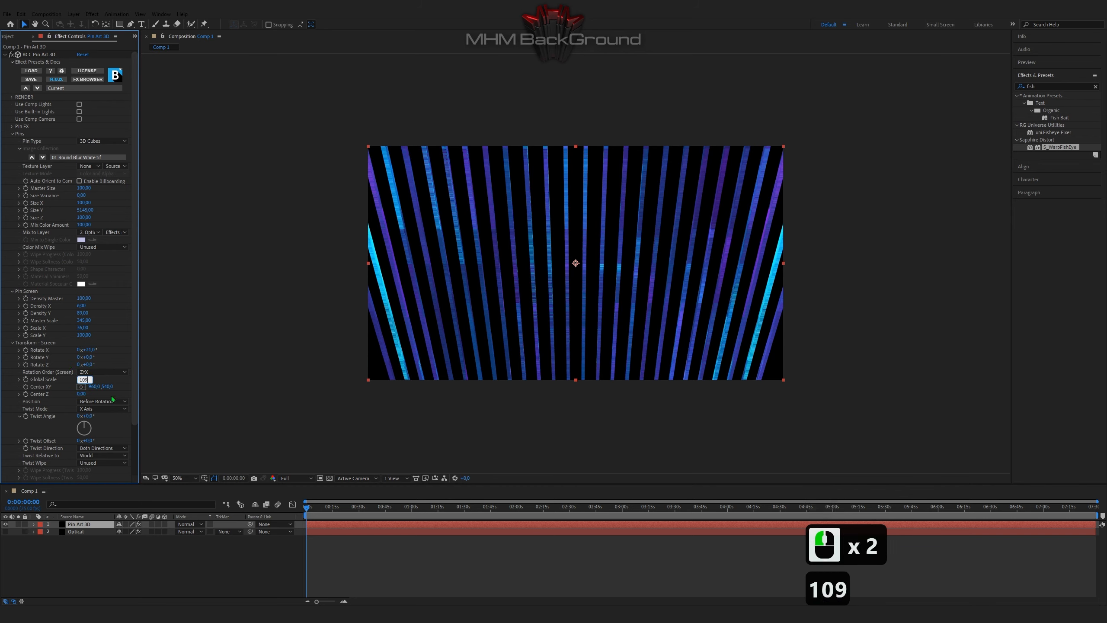
pyautogui.press('Tab')
pyautogui.press('Tab')
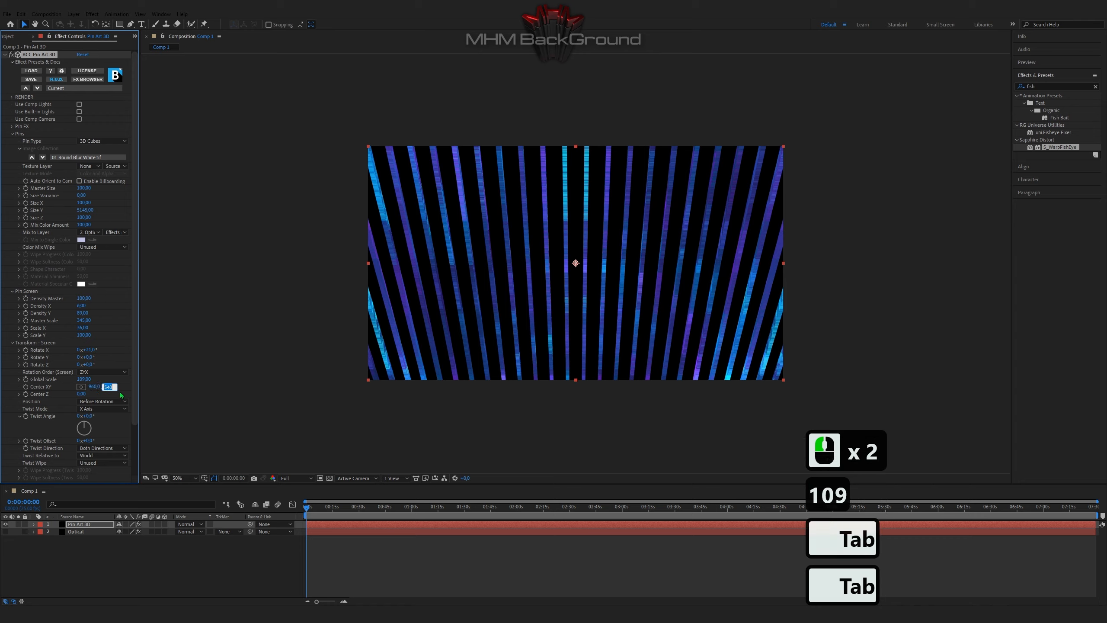
pyautogui.write('730')
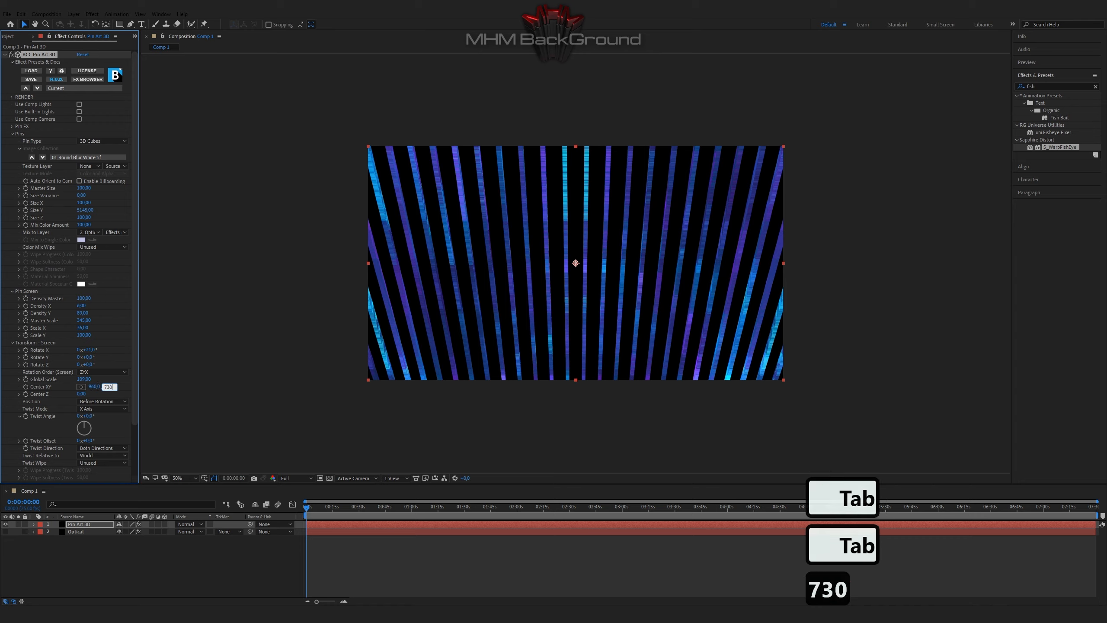
pyautogui.click(124, 388)
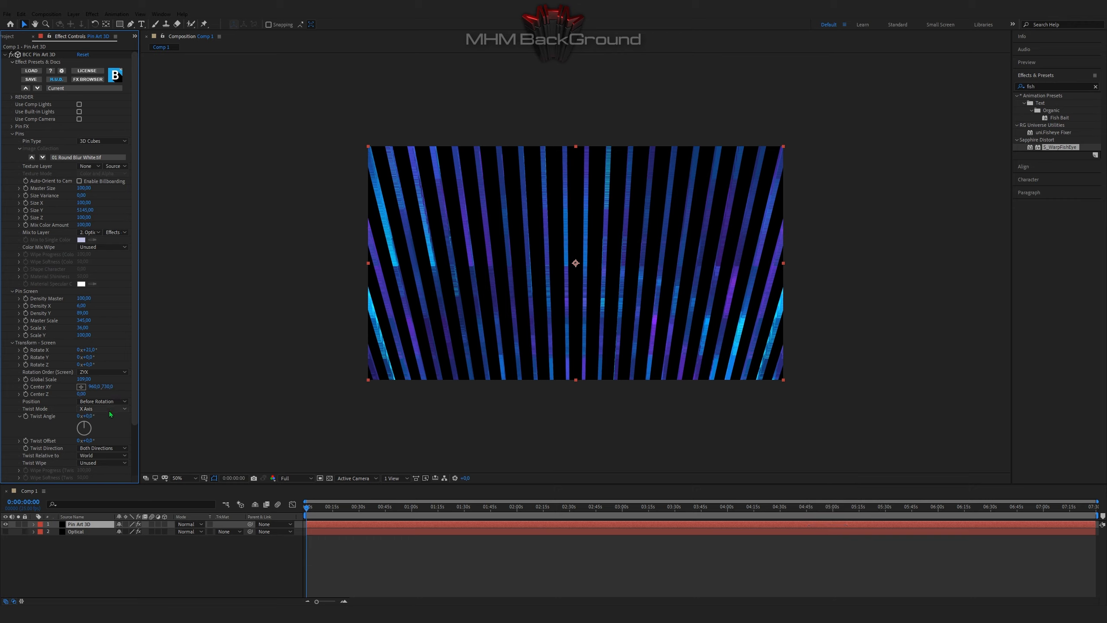
# Set the Tumble of the Transform - Pins properties to 45°.
pyautogui.scroll(-2, 110, 415)
pyautogui.click(11, 428)
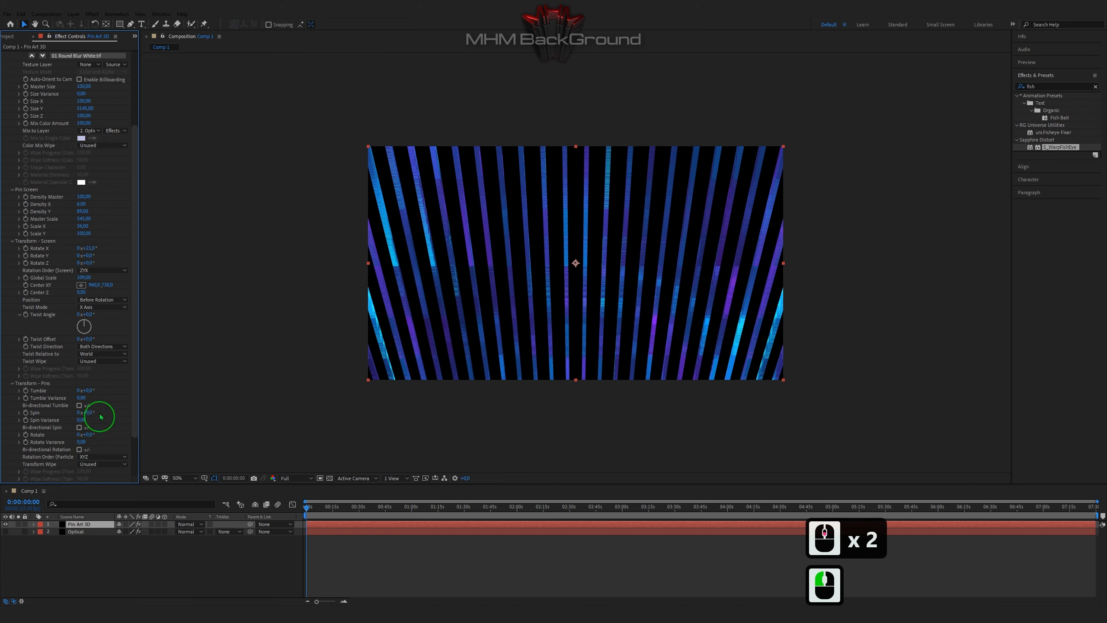
pyautogui.click(87, 392)
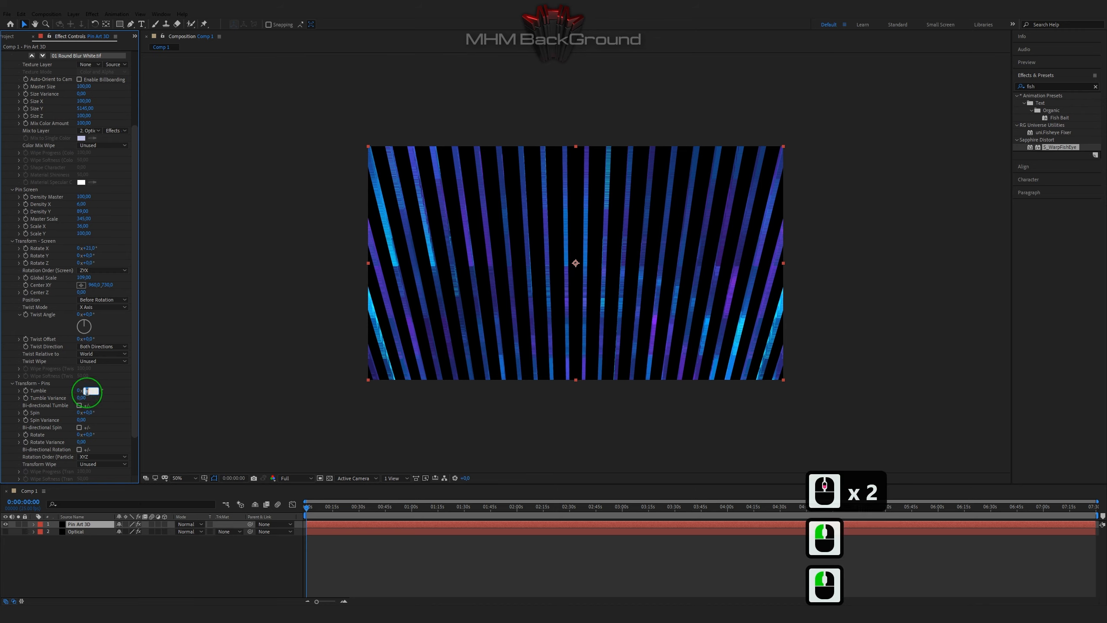
pyautogui.write('45')
pyautogui.click(111, 398)
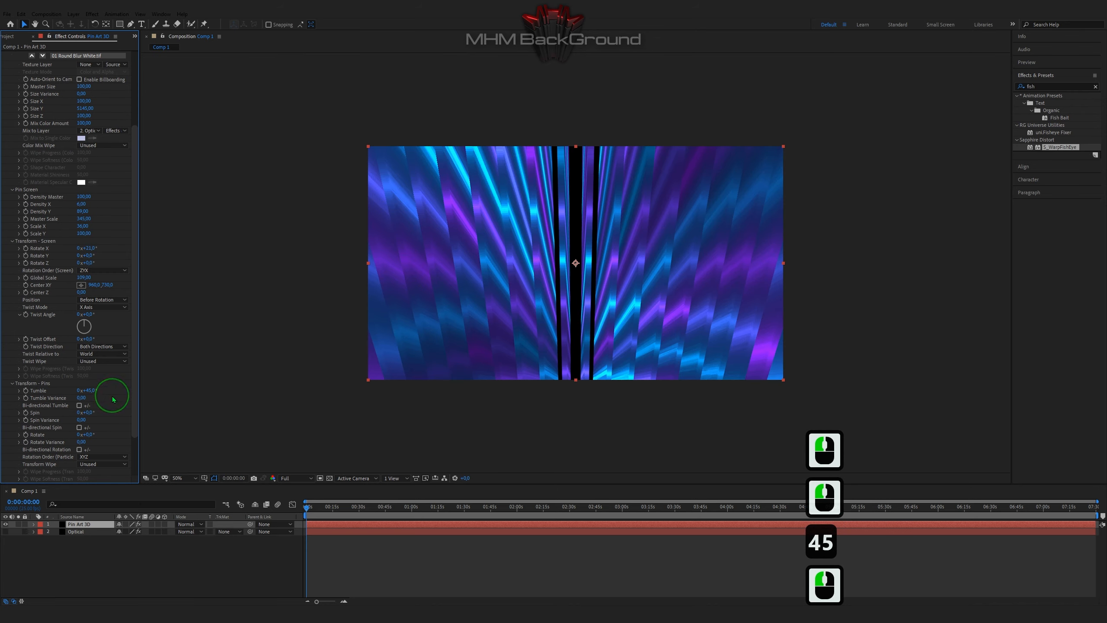
# Set the Noise Waves Amplitude to 115 and Frequency to 75 in the Pin Art 3D effect.
pyautogui.scroll(-2, 112, 406)
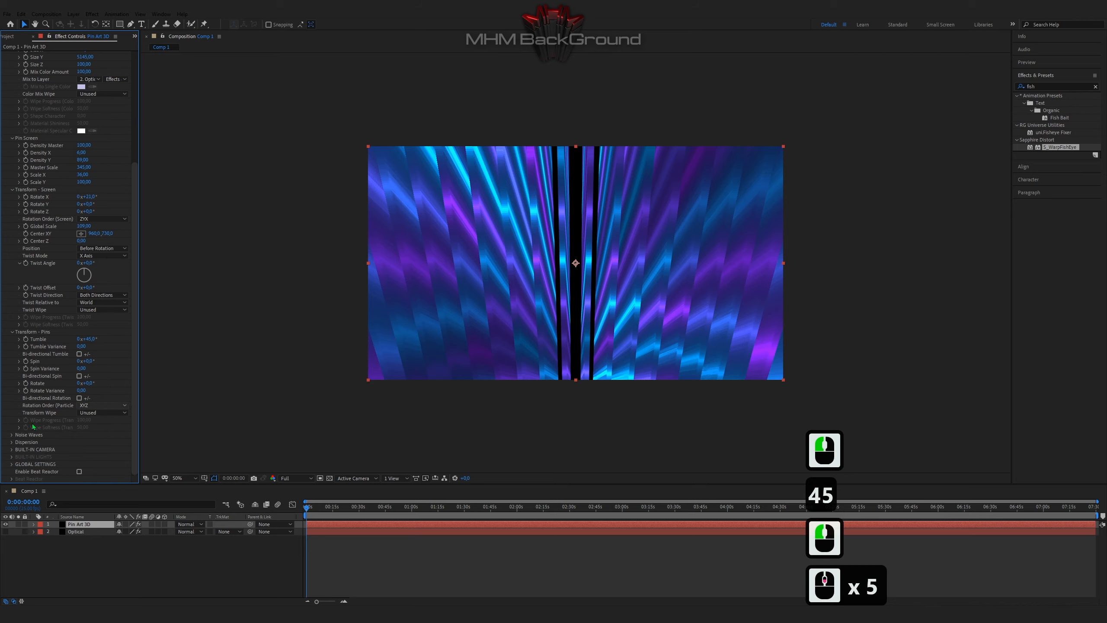
pyautogui.click(12, 434)
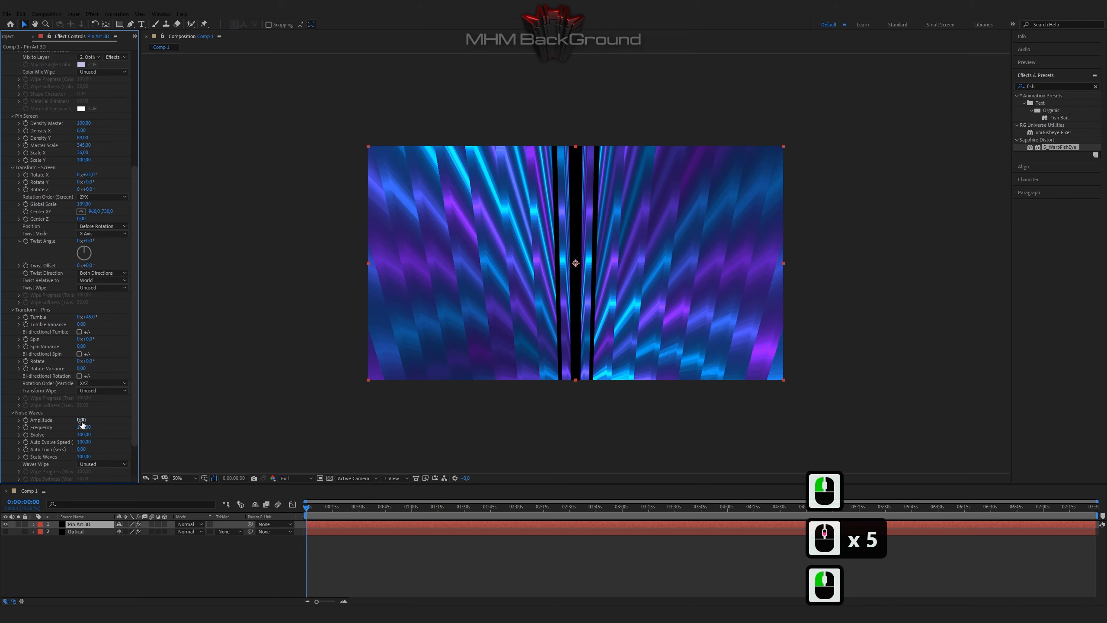
pyautogui.click(82, 420)
pyautogui.write('115')
pyautogui.press('Tab')
pyautogui.write('75')
pyautogui.press('Tab')
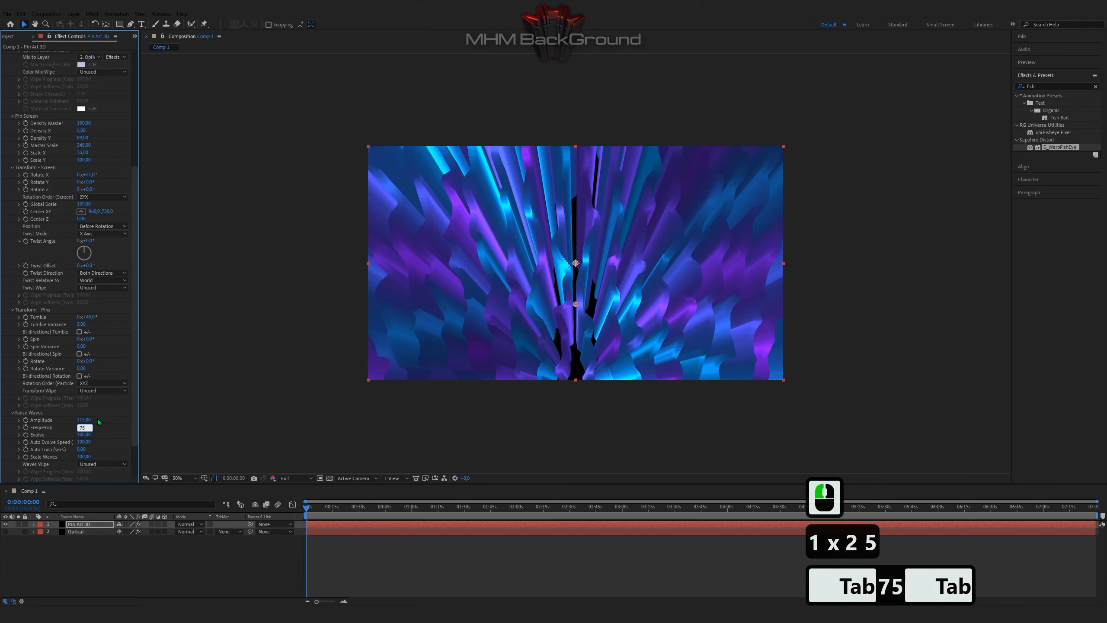
# Set the Noise Waves Evolve to -257 and Auto Evolve Speed to 15, and preview the wave motion.
pyautogui.write('-257')
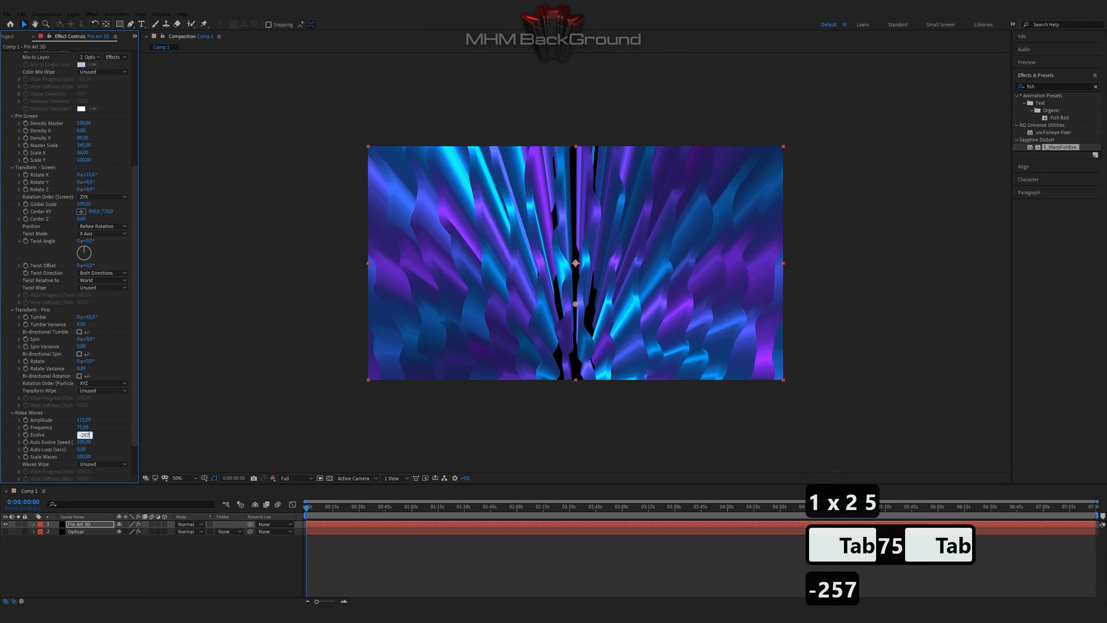
pyautogui.press('Tab')
pyautogui.write('1')
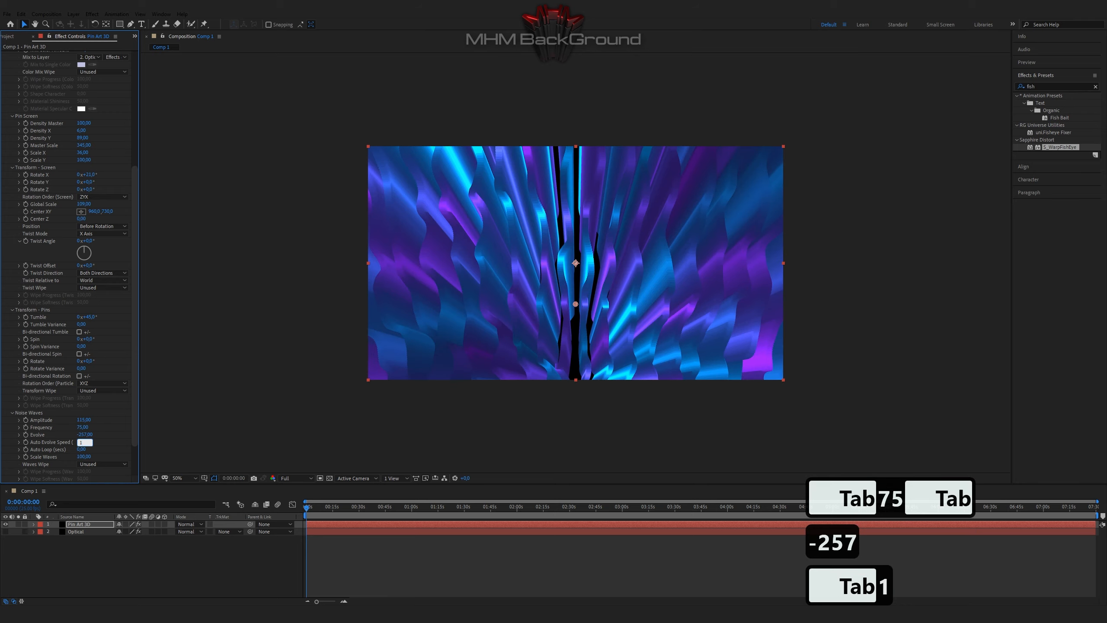
pyautogui.write('5')
pyautogui.press('Return')
pyautogui.scroll(-2, 93, 422)
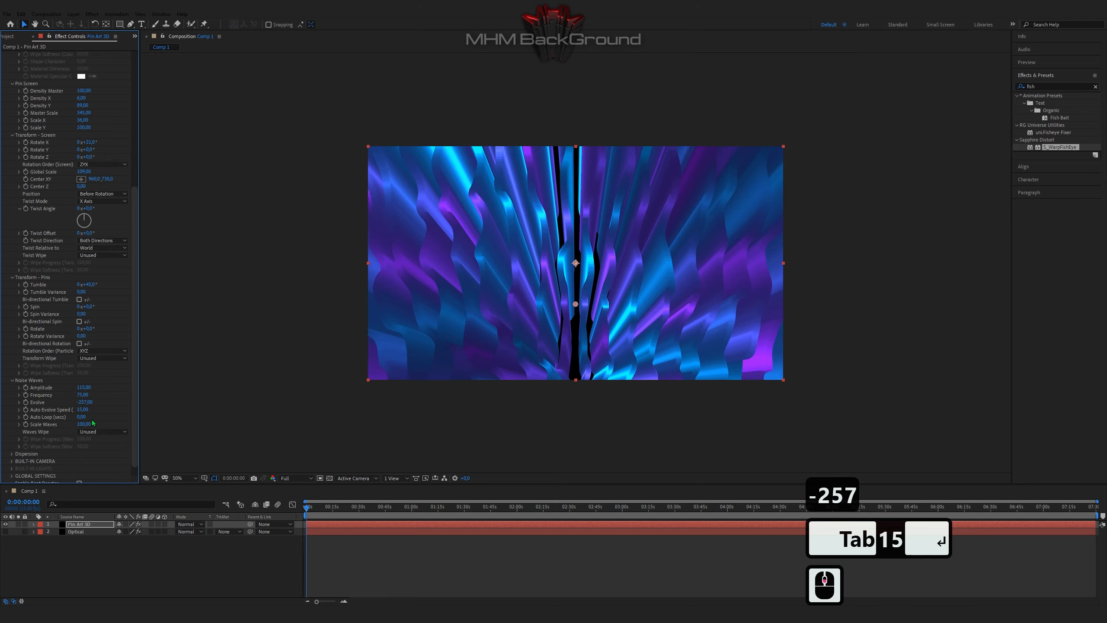
pyautogui.scroll(-1, 93, 422)
pyautogui.press('space')
pyautogui.press('space')
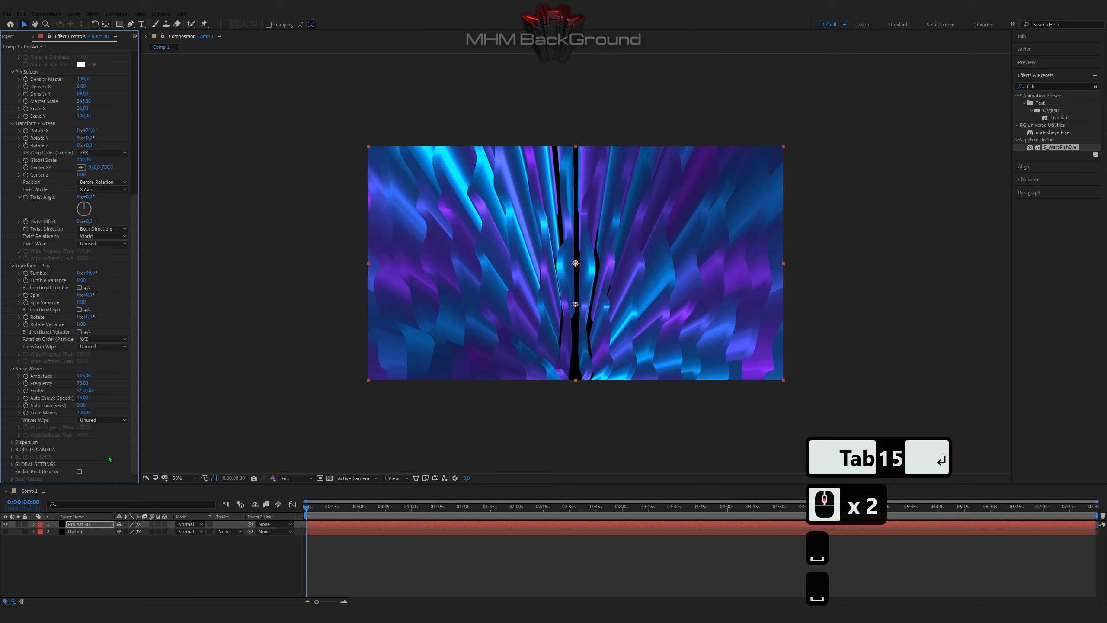
pyautogui.press('space')
pyautogui.press('space')
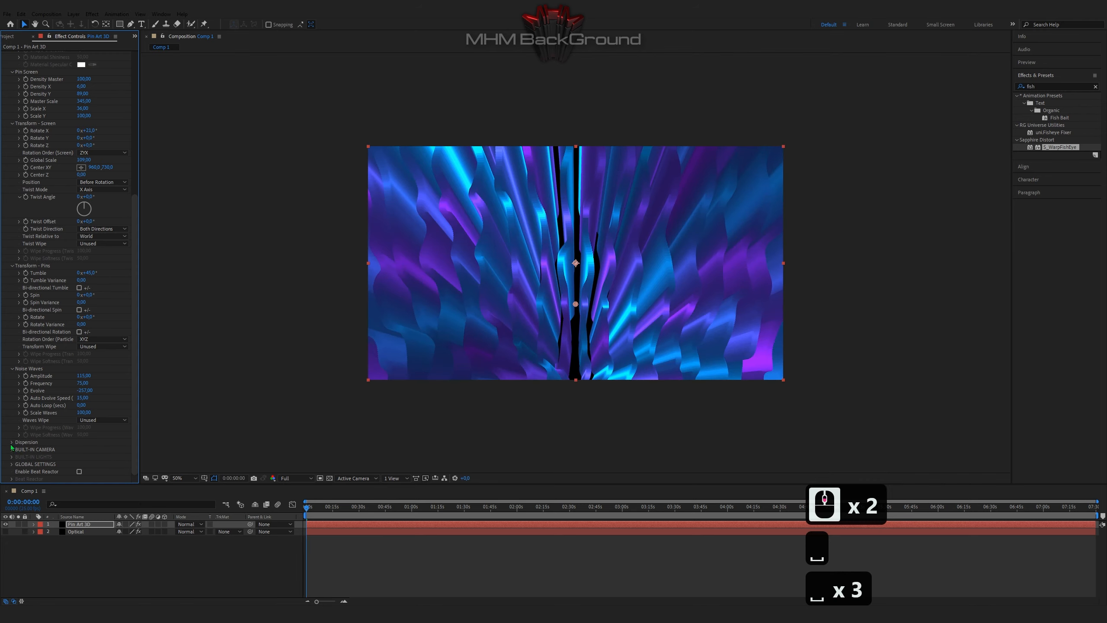
# Switch the built-in camera model to Orbit, set Cam Pos Z to -183 and preview the closer view.
pyautogui.click(11, 450)
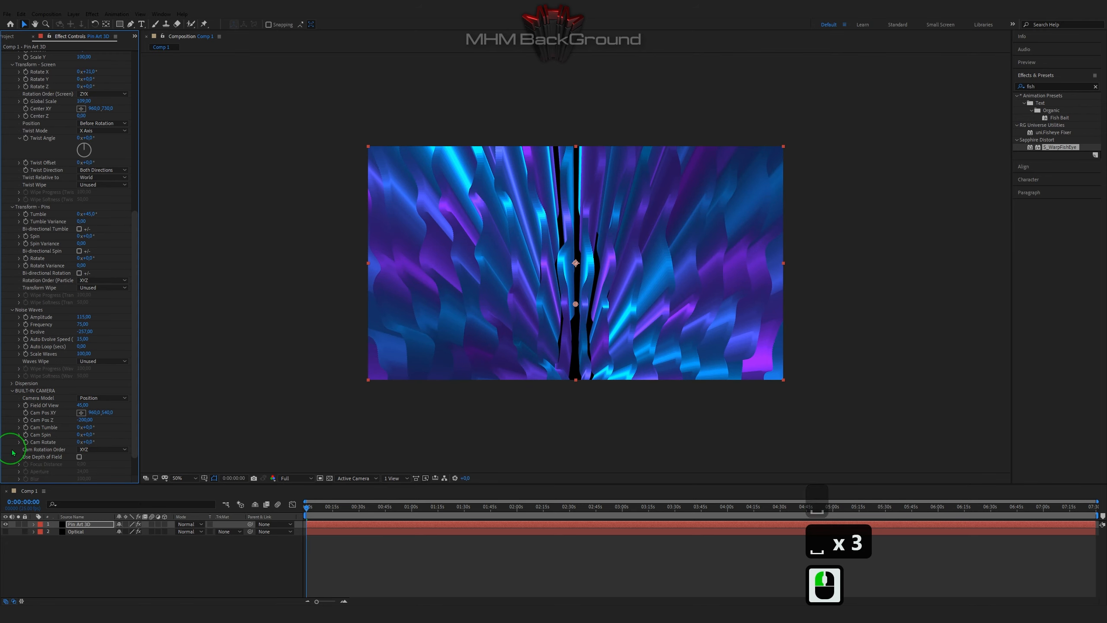
pyautogui.click(109, 398)
pyautogui.click(99, 405)
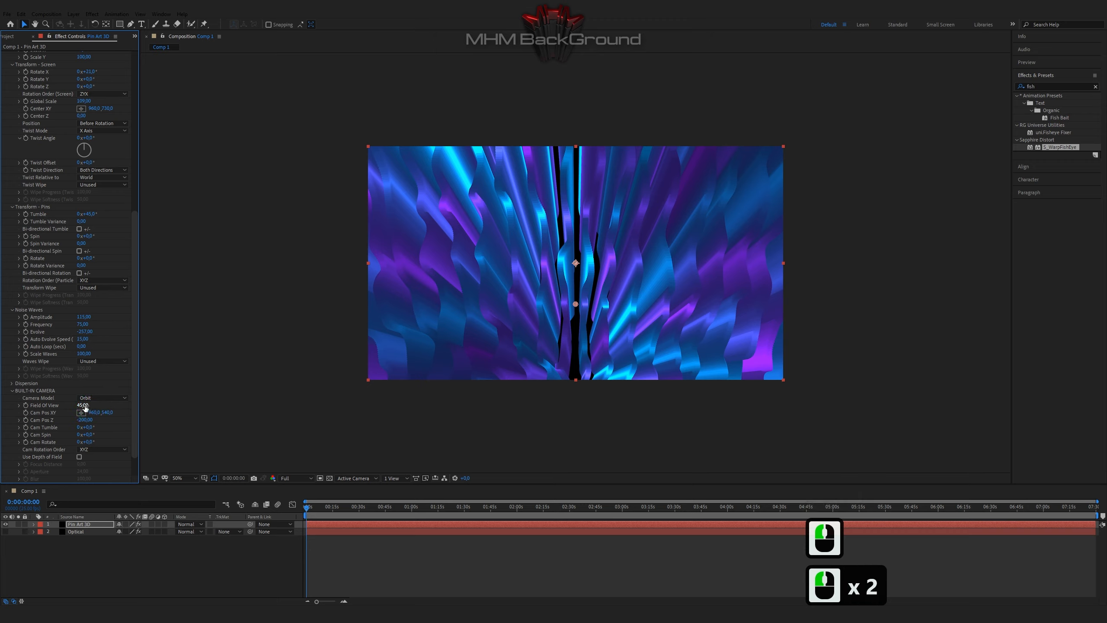
pyautogui.click(83, 406)
pyautogui.click(86, 419)
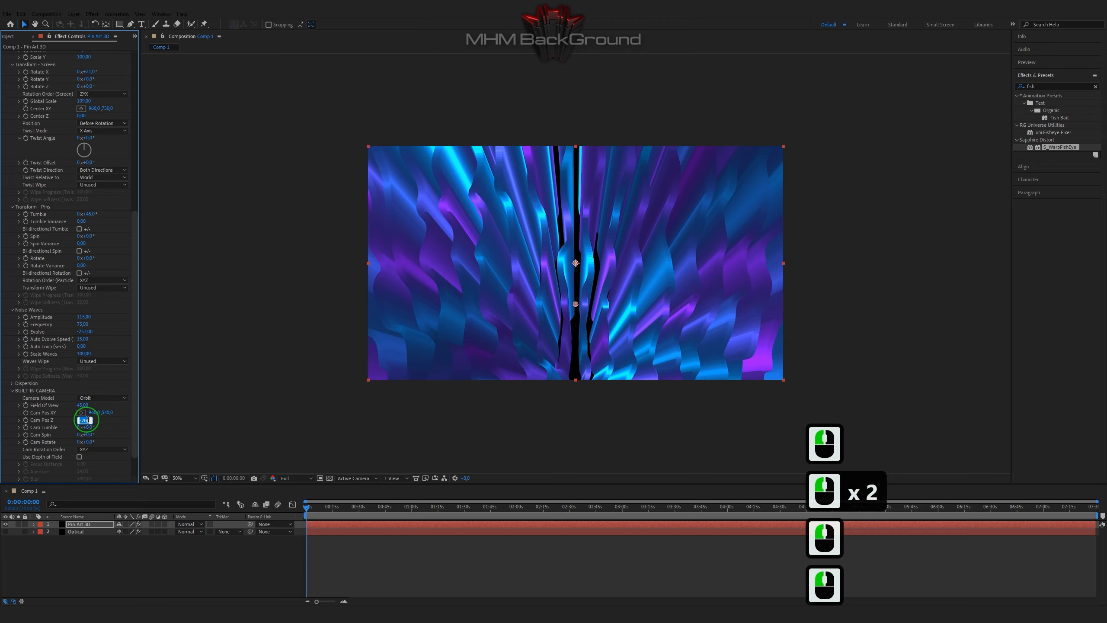
pyautogui.write('-')
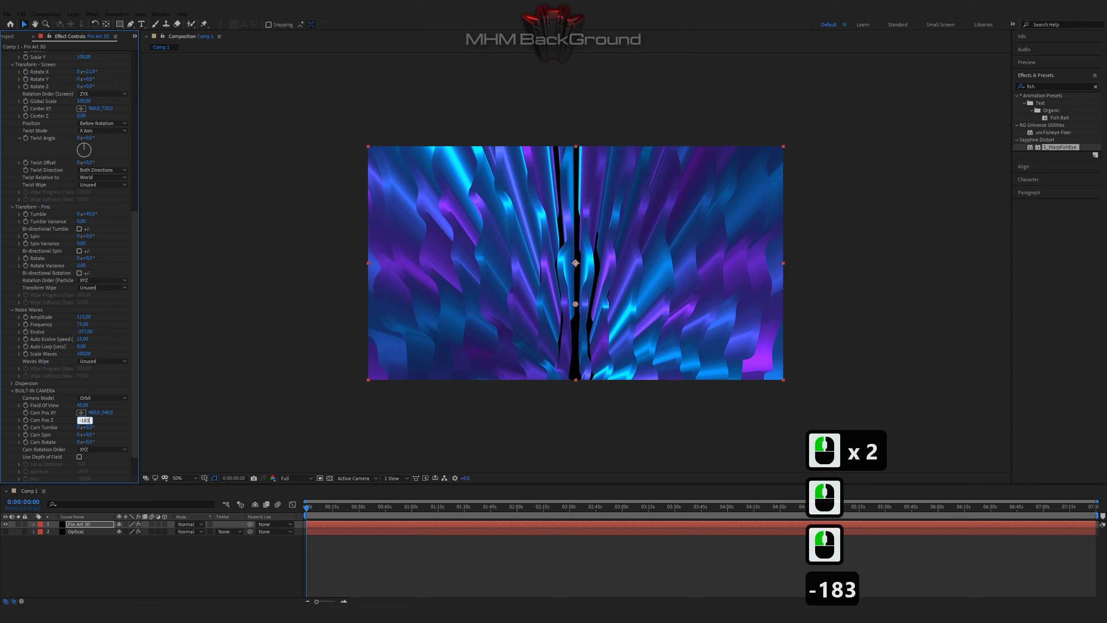
pyautogui.write('183')
pyautogui.press('Return')
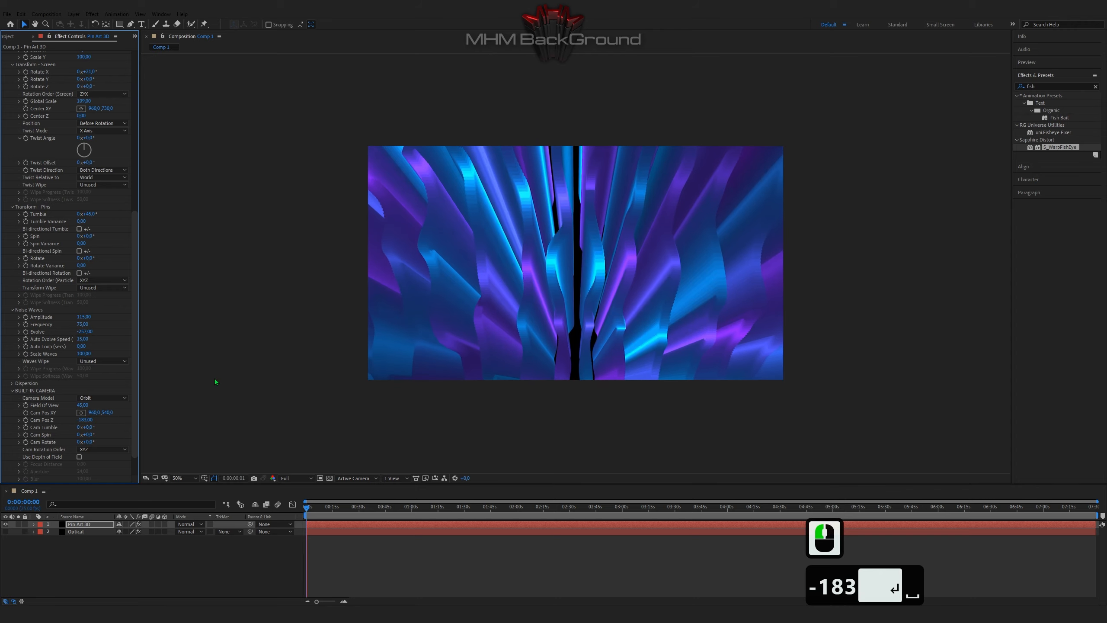
pyautogui.press('space')
# Duplicate the Pin Art 3D layer and proportionally scale up the lower copy so it extends beyond the frame.
pyautogui.click(80, 524)
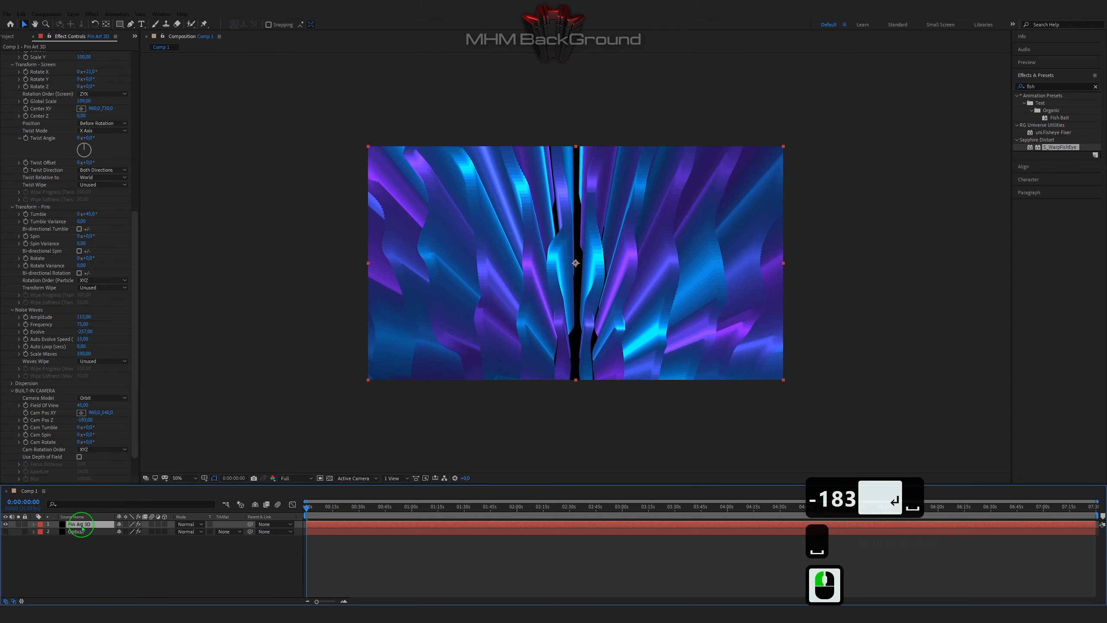
pyautogui.hotkey('ctrl', 'c')
pyautogui.hotkey('ctrl', 'd')
pyautogui.click(81, 531)
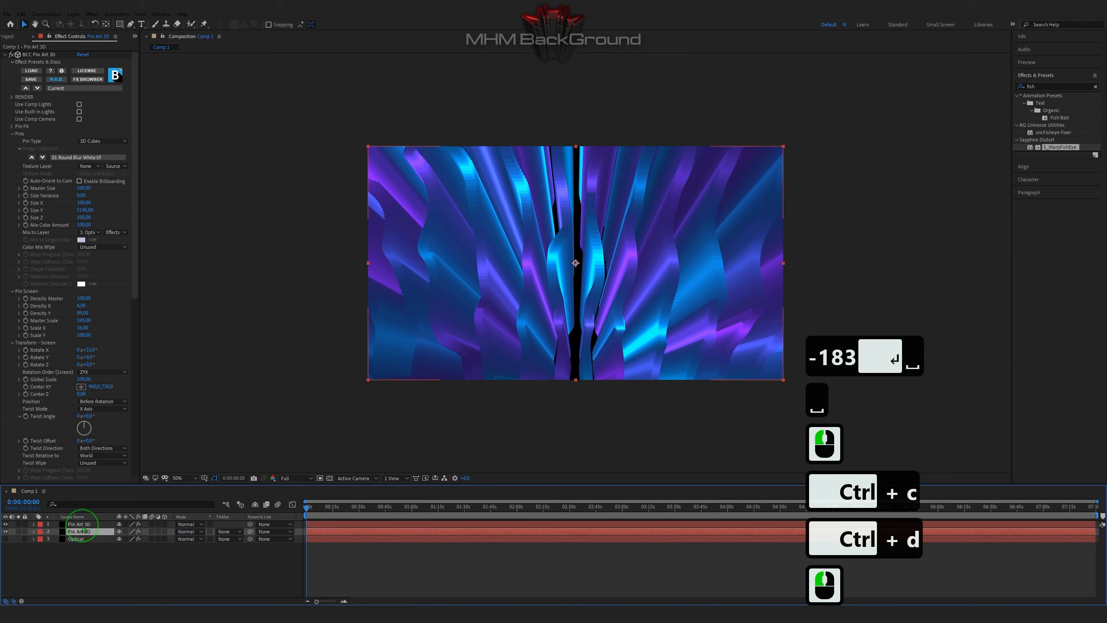
pyautogui.moveTo(784, 148); pyautogui.dragTo(910, 128)
# Apply the uni.Blur effect to the lower Pin Art 3D layer and raise its Blur Width to about 1000.
pyautogui.moveTo(1048, 86); pyautogui.dragTo(998, 88)
pyautogui.write('blur')
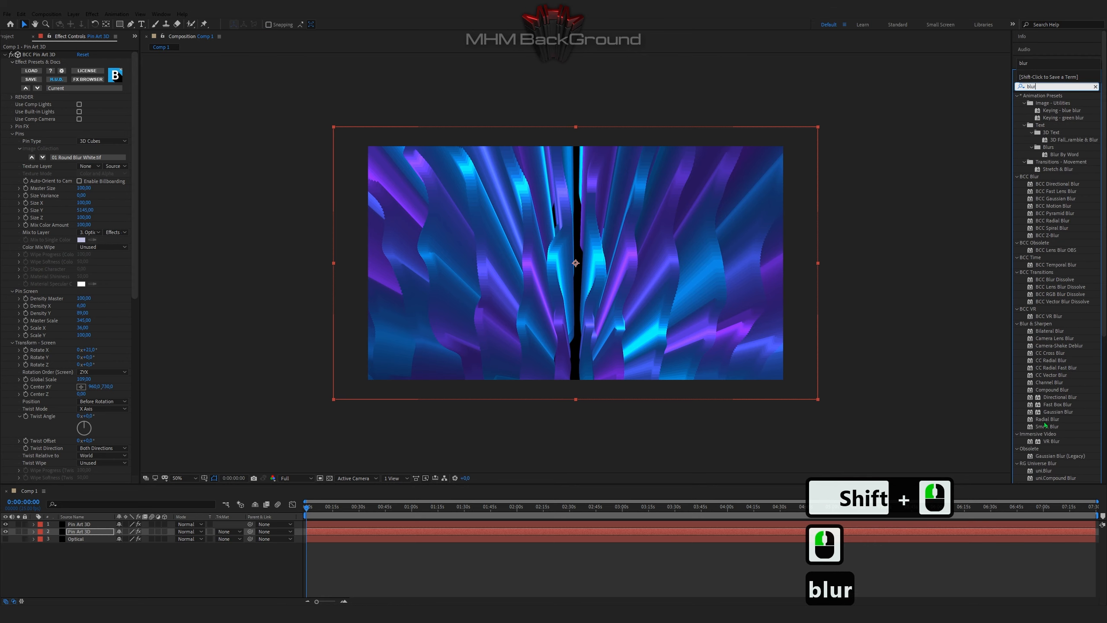
pyautogui.doubleClick(1044, 471)
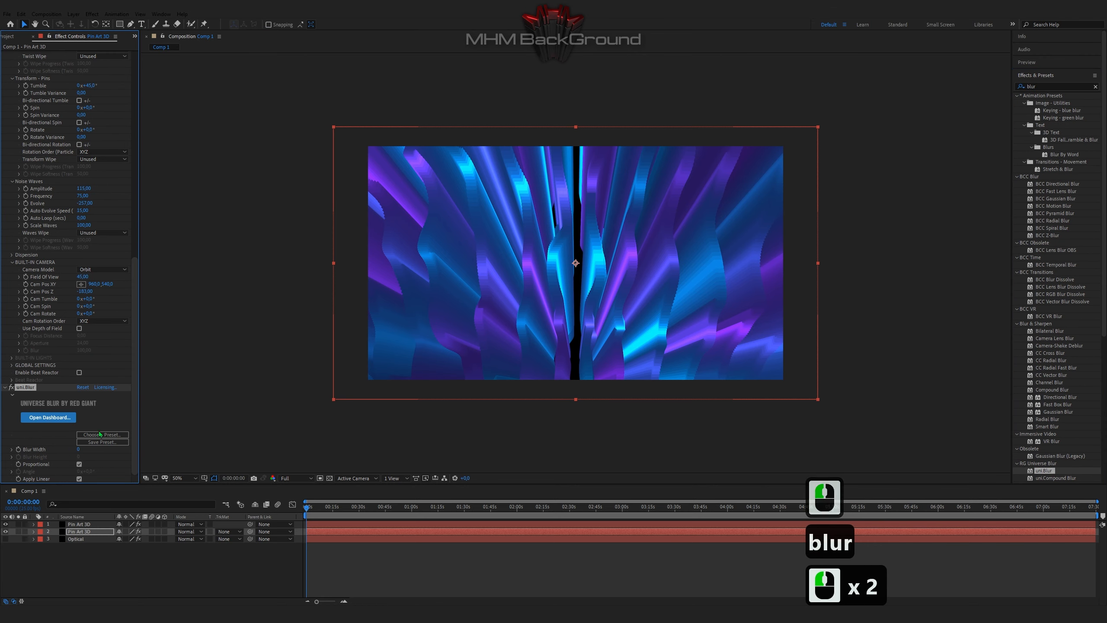
pyautogui.moveTo(97, 448); pyautogui.dragTo(86, 454)
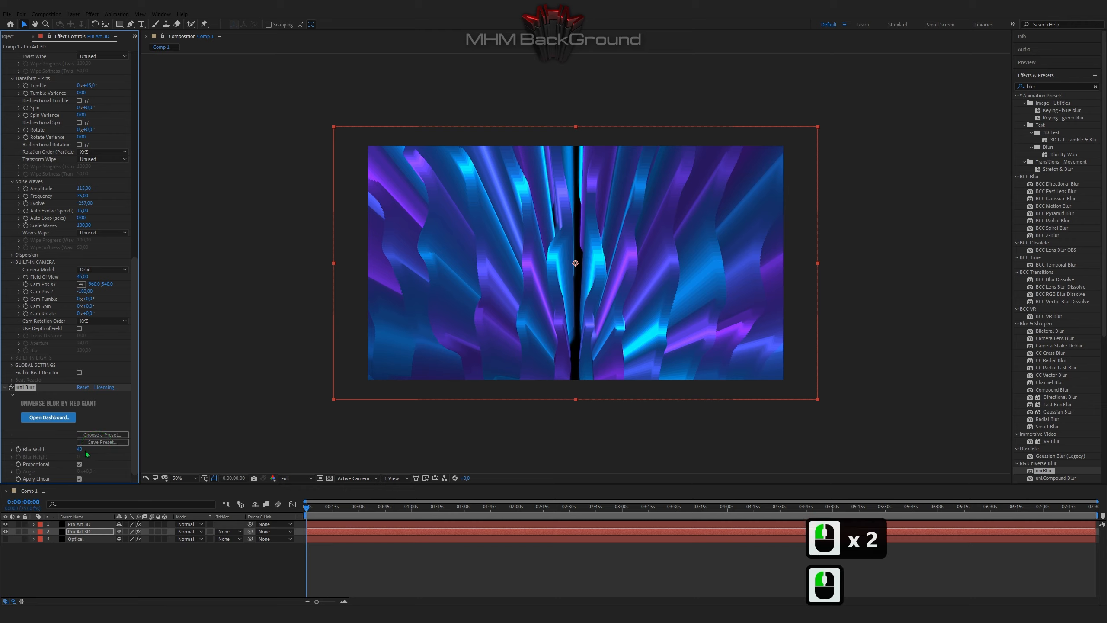
pyautogui.moveTo(152, 453); pyautogui.dragTo(362, 456)
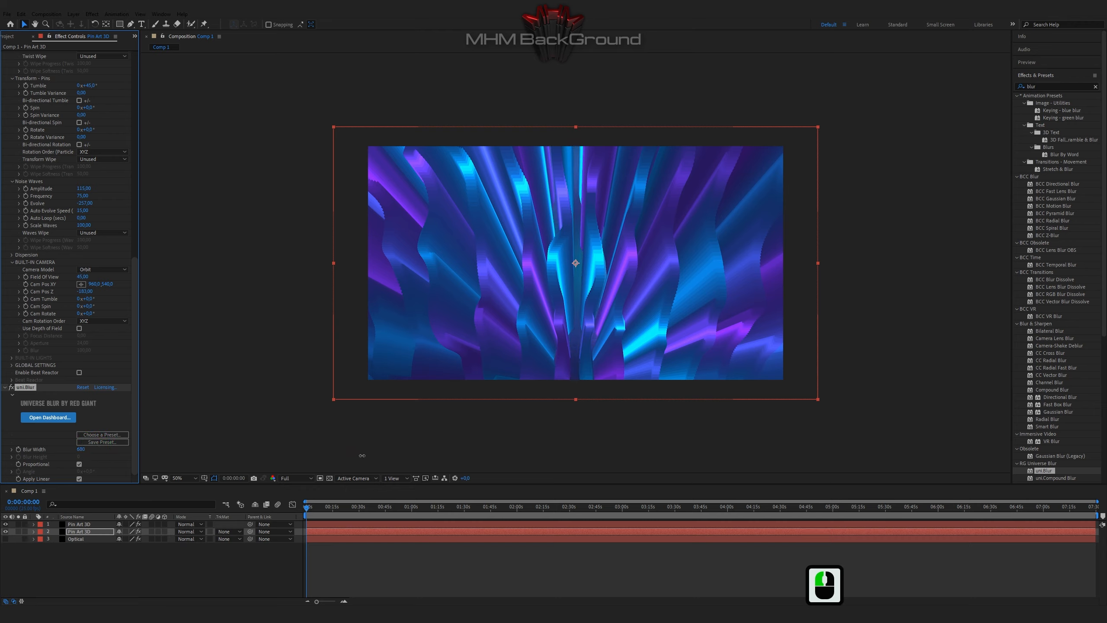
# Play back the composition repeatedly to check the animated cube waves over the blurred background layer.
pyautogui.press('space')
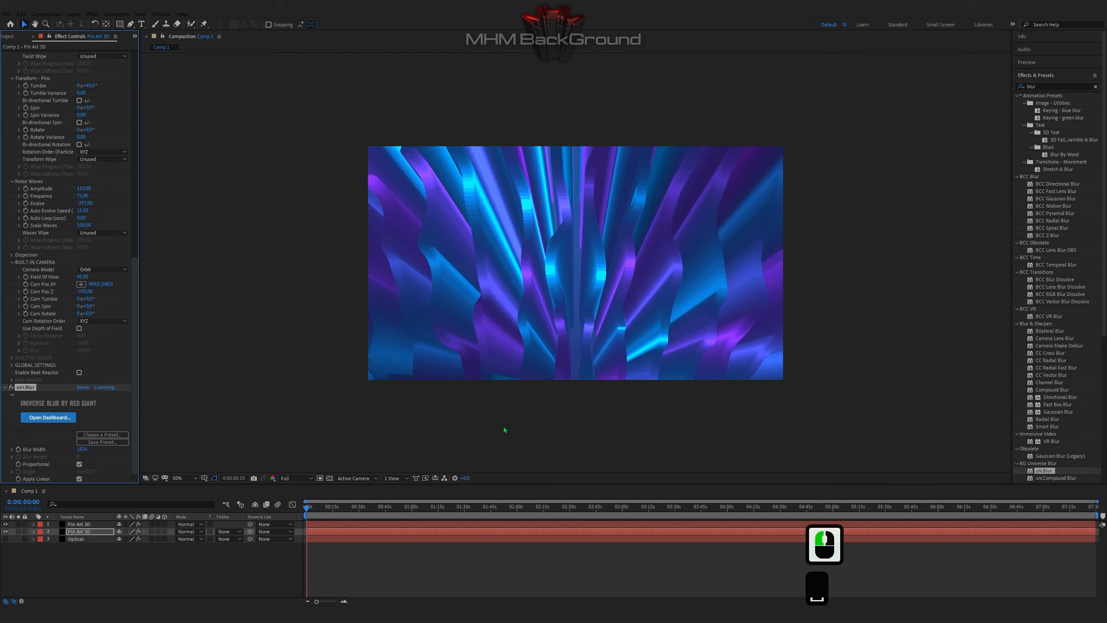
pyautogui.press('space')
pyautogui.scroll(-1, 505, 429)
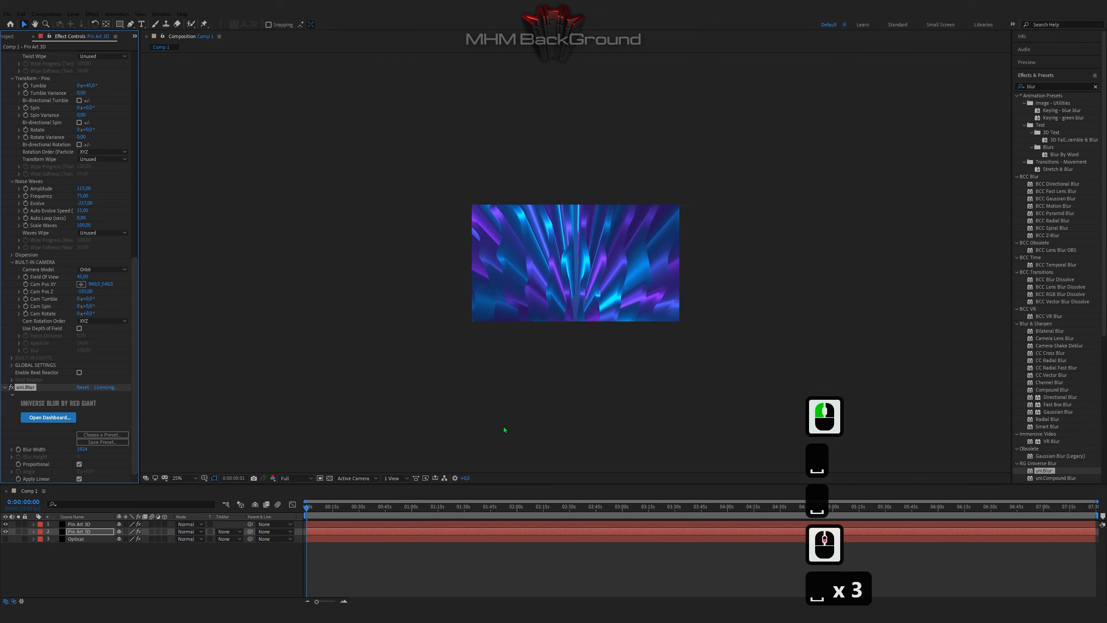
pyautogui.scroll(1, 505, 429)
pyautogui.press('space')
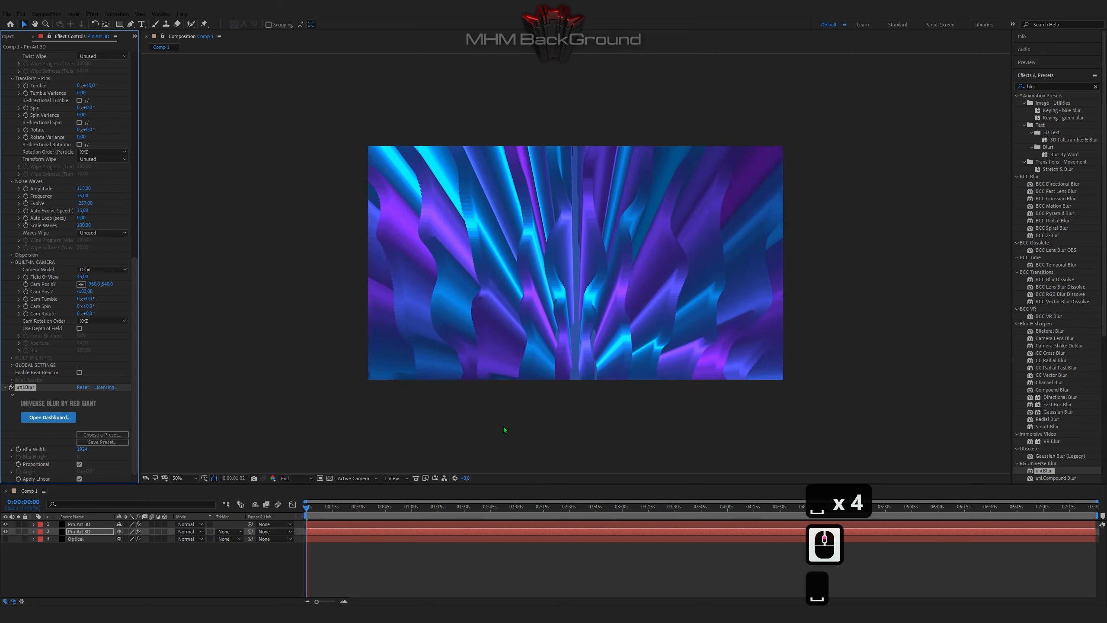
pyautogui.press('space')
pyautogui.press('space')
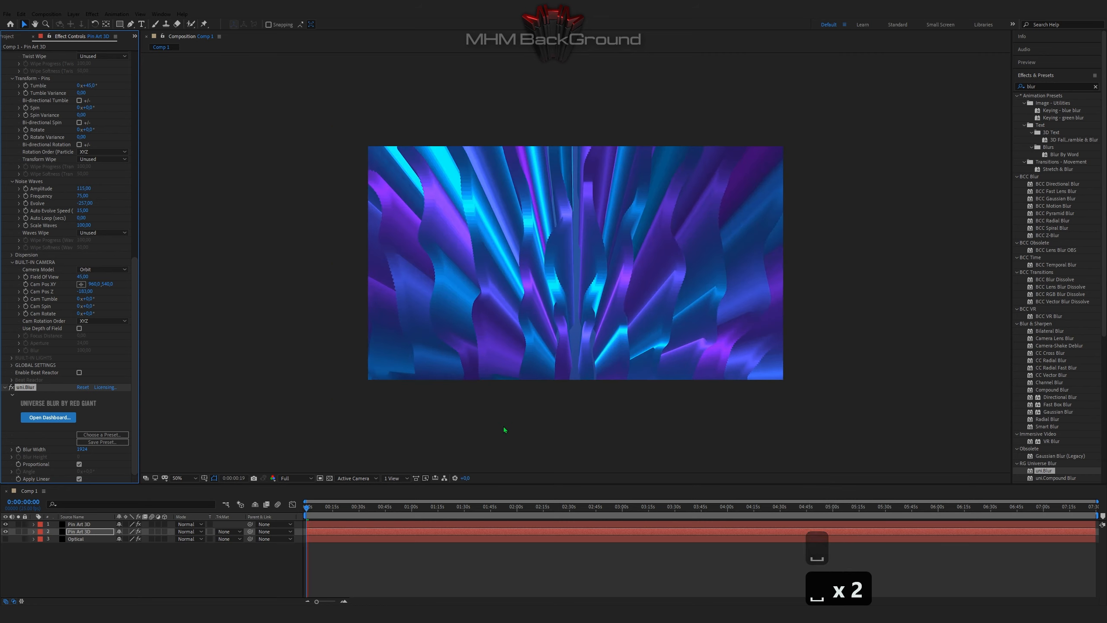
pyautogui.press('space')
pyautogui.press('space')
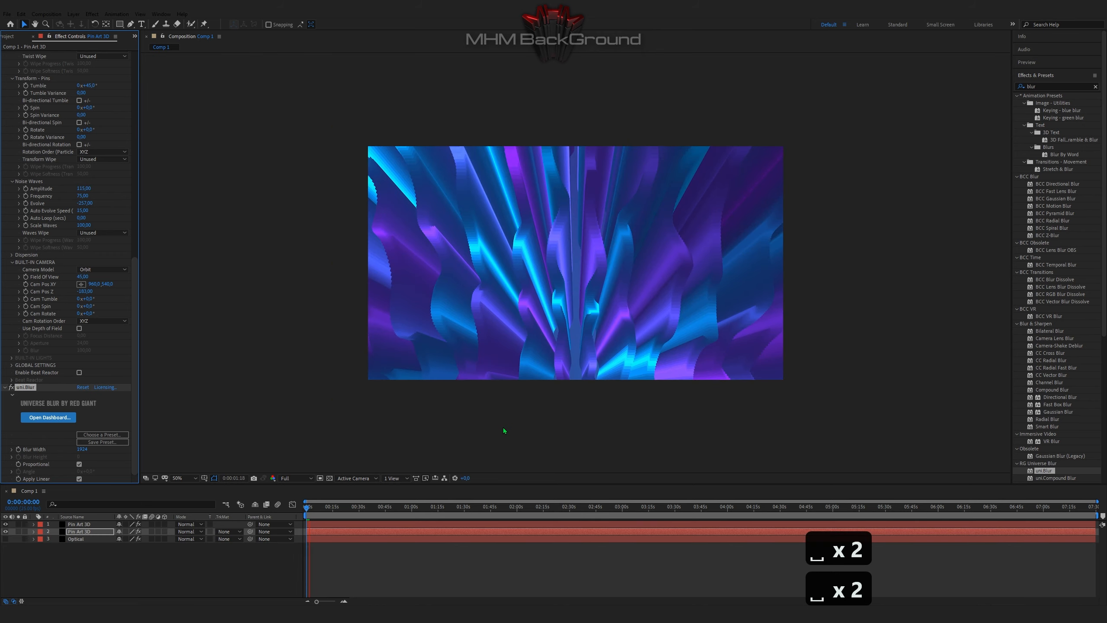
pyautogui.press('space')
pyautogui.press('space')
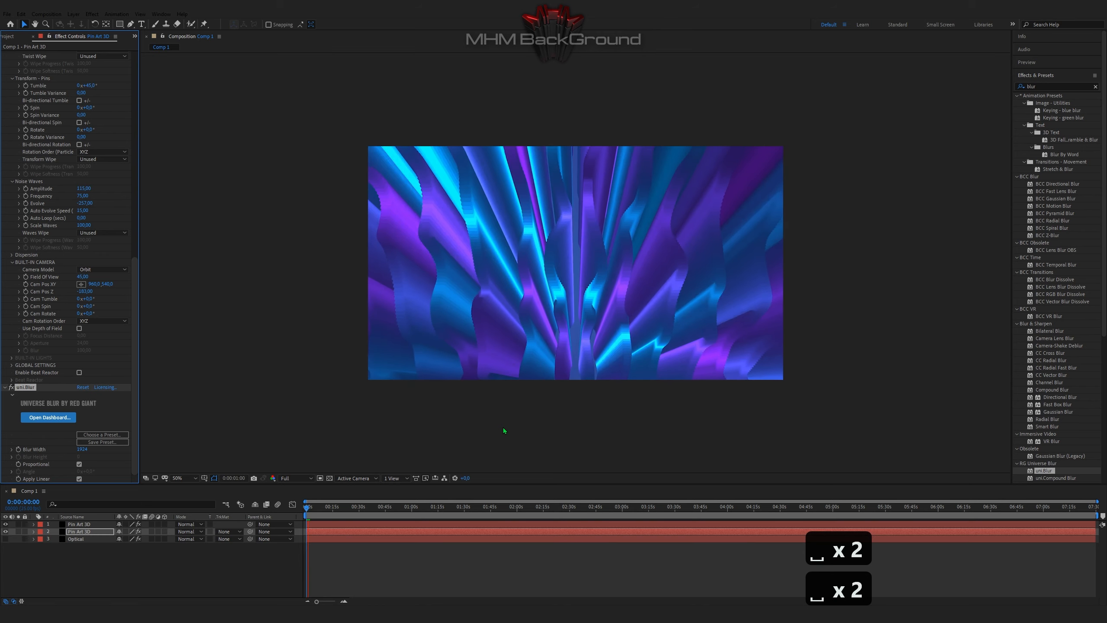
pyautogui.press('space')
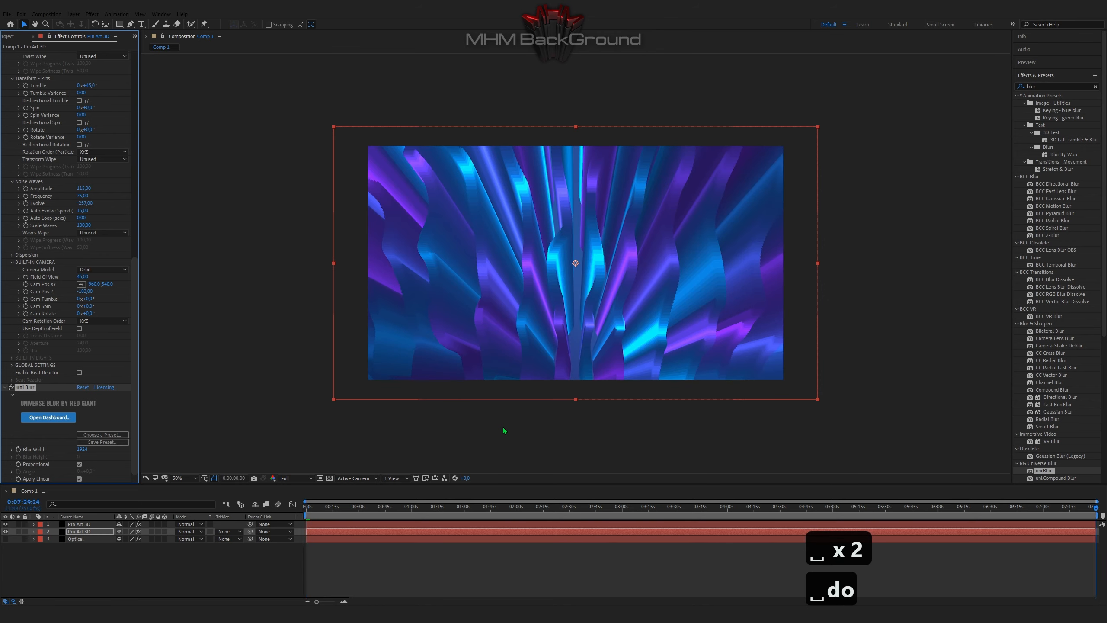